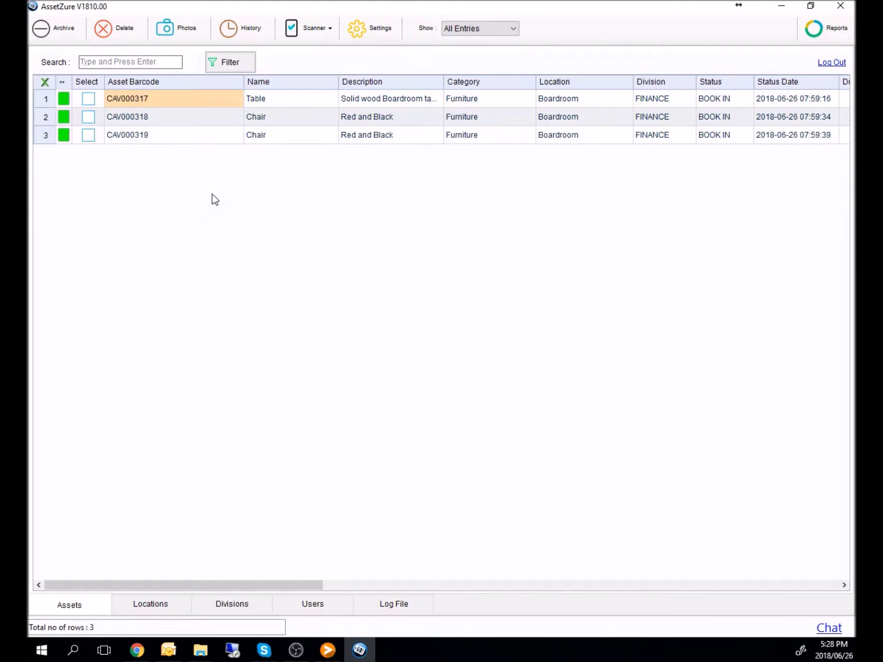
Step: Examine the first asset's name, description, category, location, division and status, and the status dates of all listed assets
{"action": "left_click", "coordinate": [273, 98]}
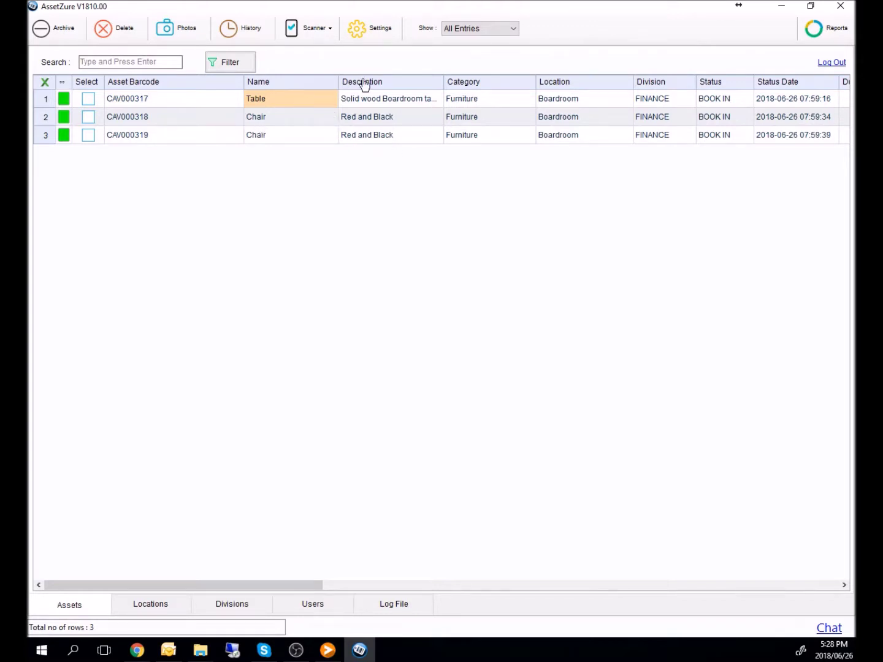
{"action": "left_click", "coordinate": [373, 99]}
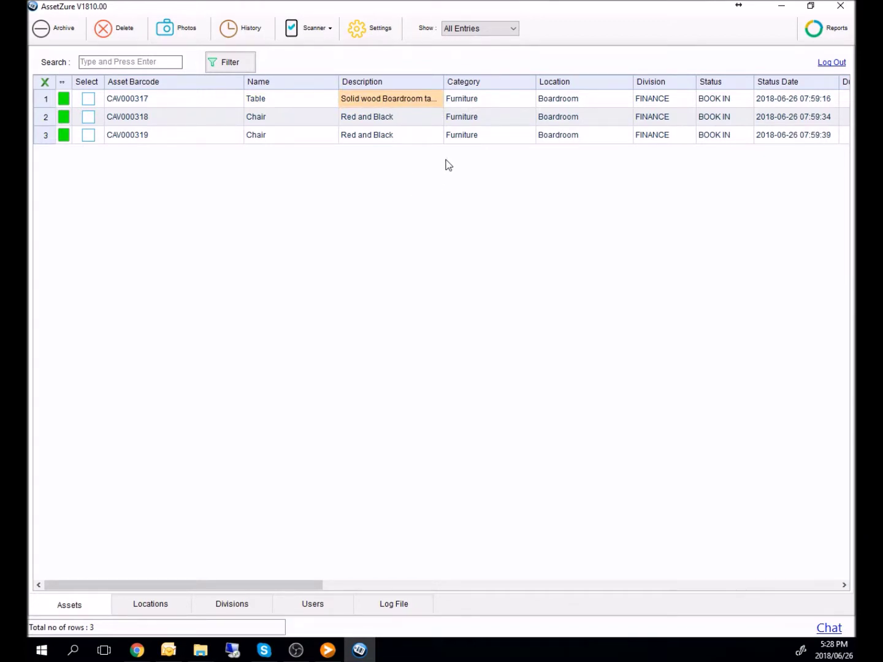
{"action": "left_click", "coordinate": [463, 102]}
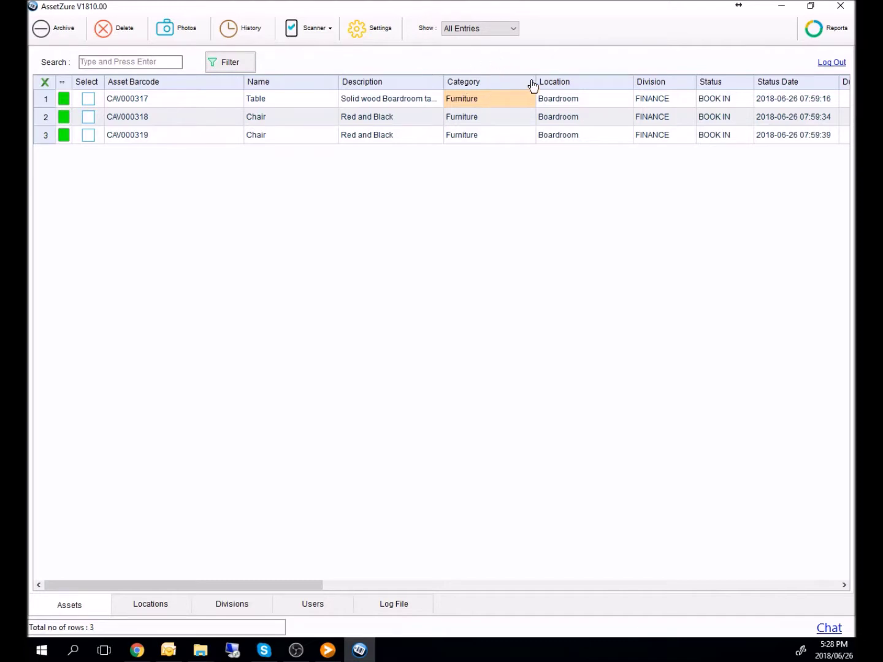
{"action": "left_click", "coordinate": [566, 103]}
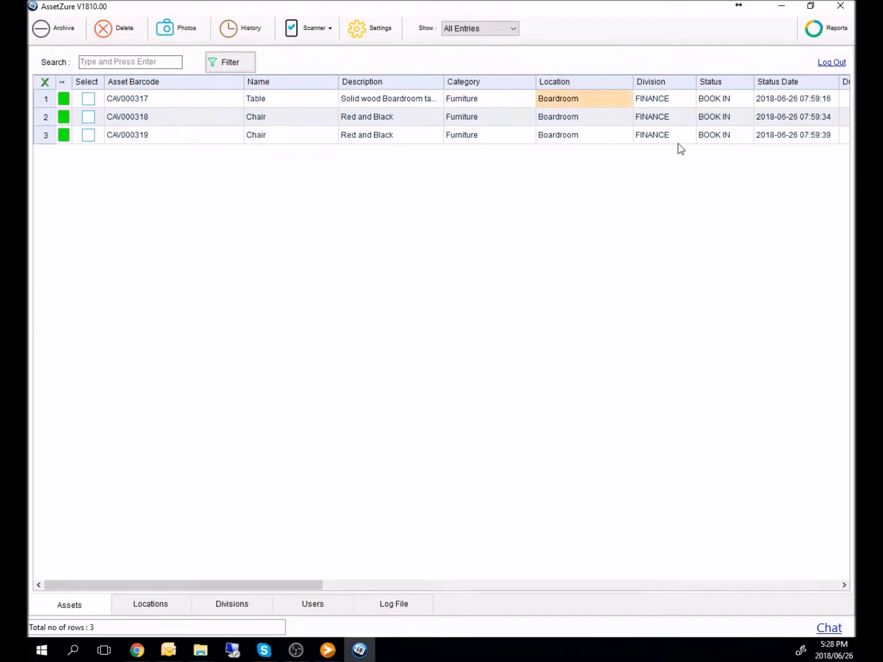
{"action": "left_click", "coordinate": [649, 102]}
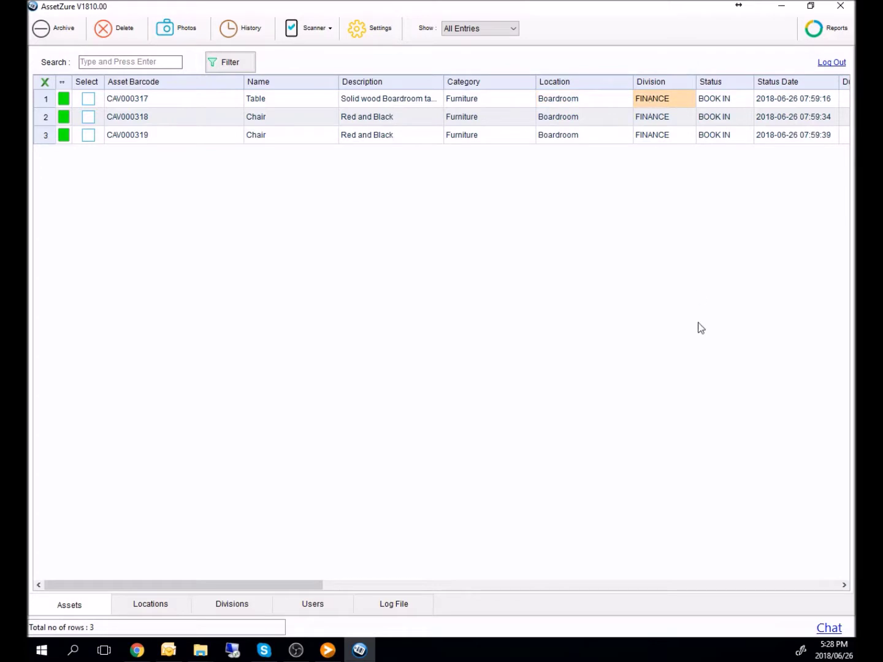
{"action": "left_click", "coordinate": [725, 101]}
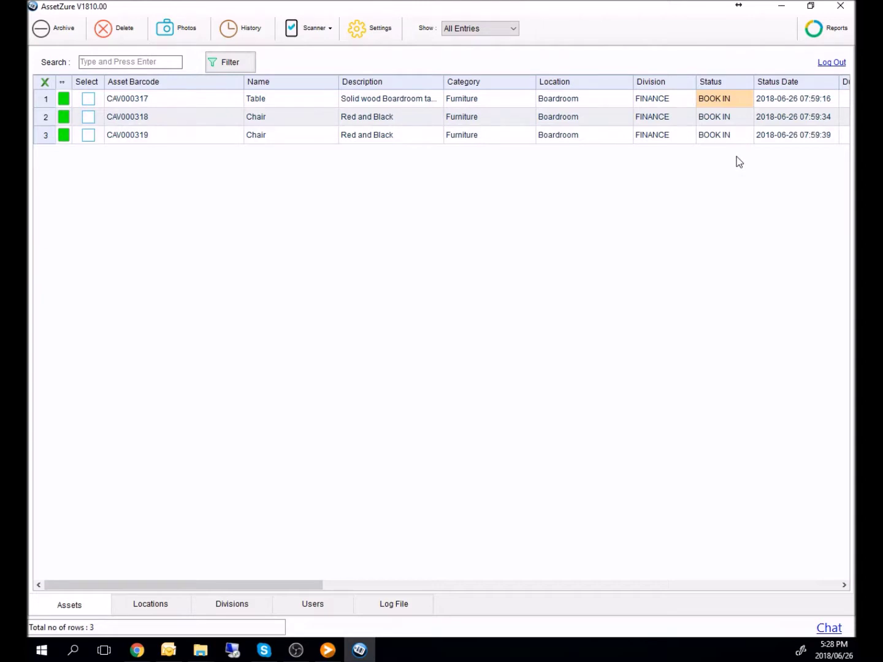
{"action": "left_click_drag", "start_coordinate": [292, 583], "coordinate": [411, 583]}
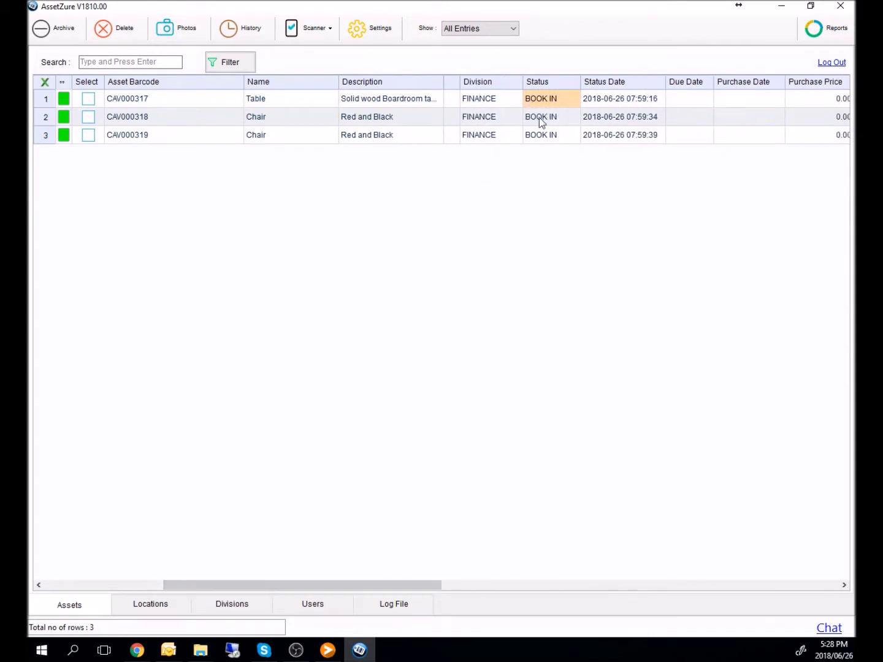
{"action": "left_click", "coordinate": [622, 102]}
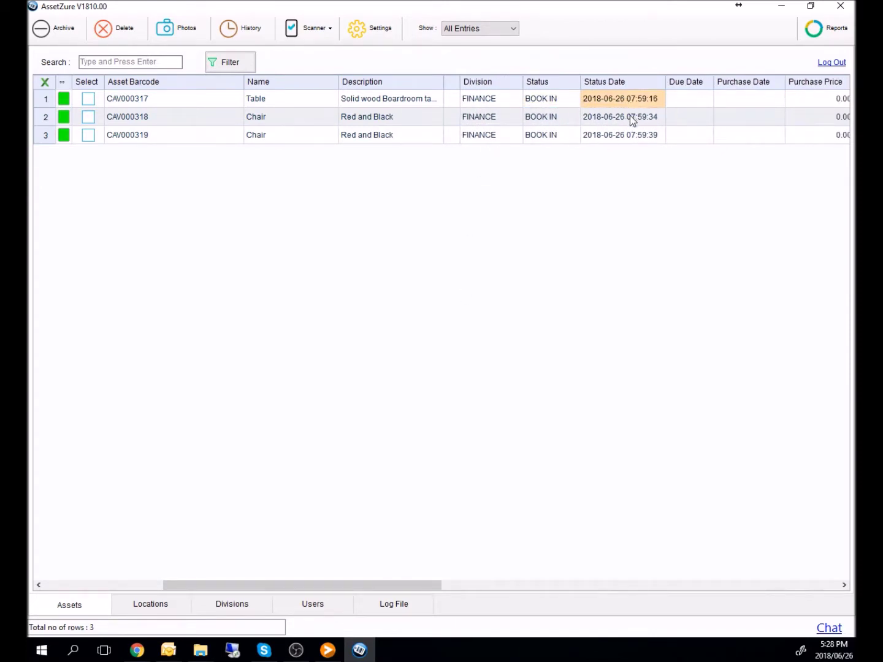
{"action": "left_click", "coordinate": [635, 119]}
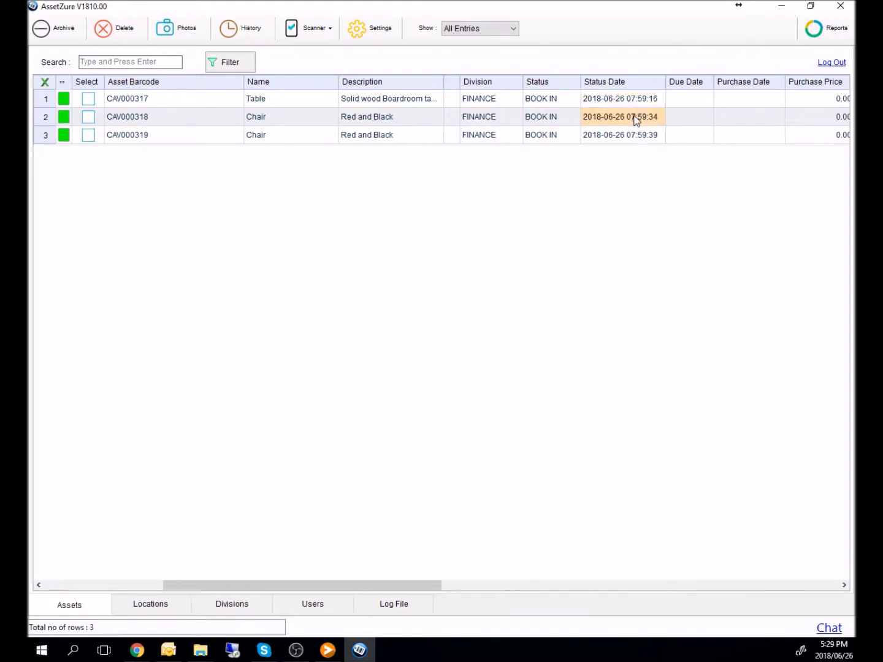
{"action": "left_click", "coordinate": [638, 136]}
{"action": "left_click", "coordinate": [637, 99]}
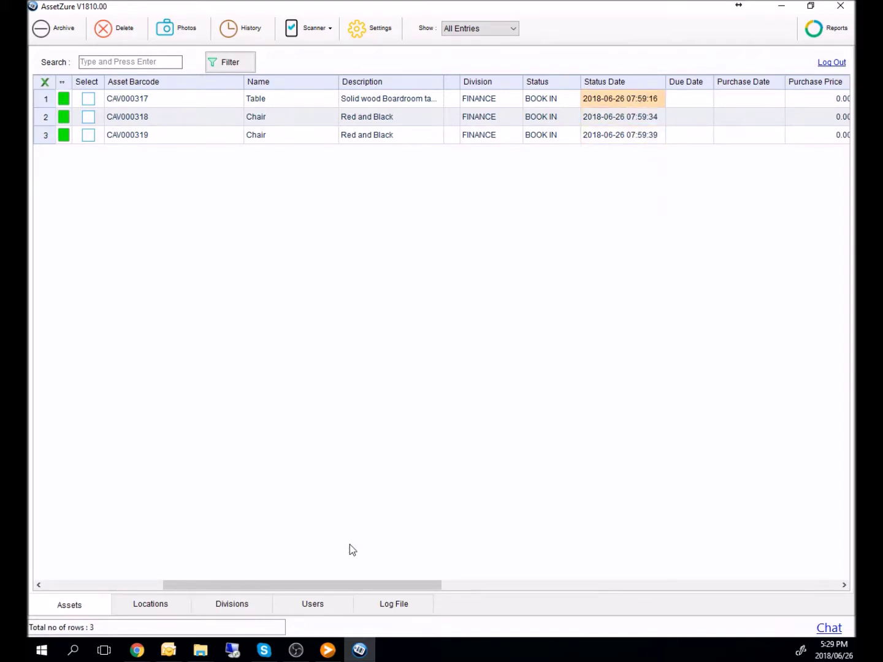
Step: Set the Table asset's Due Date by entering the three-month abbreviation 3m
{"action": "left_click_drag", "start_coordinate": [345, 585], "coordinate": [409, 585]}
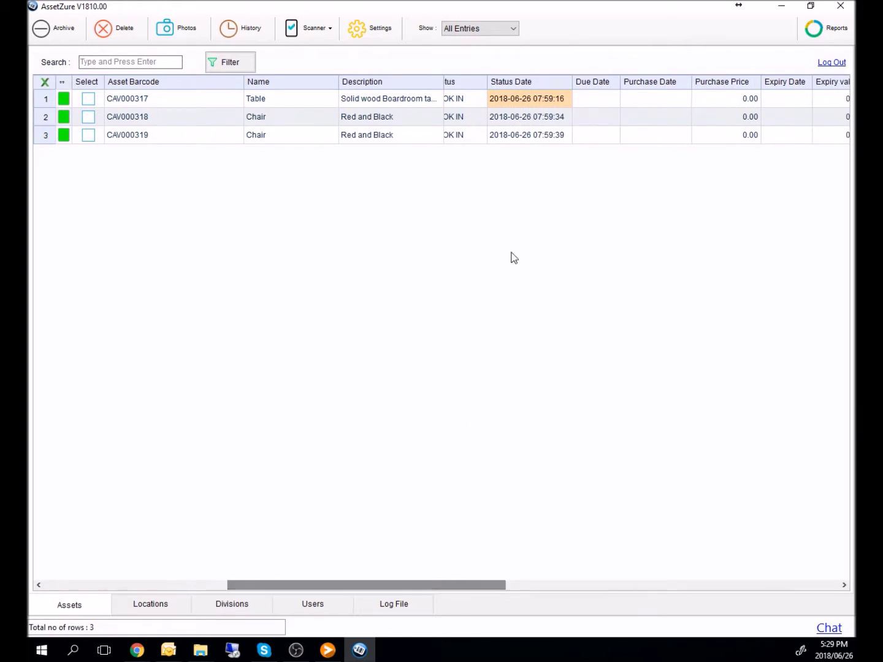
{"action": "left_click", "coordinate": [582, 102]}
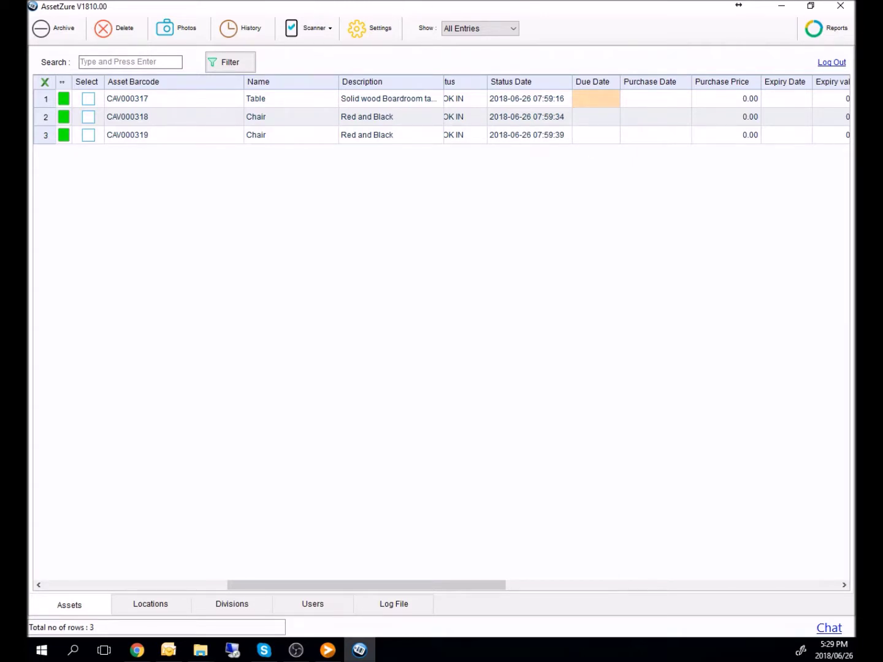
{"action": "type", "text": "3m"}
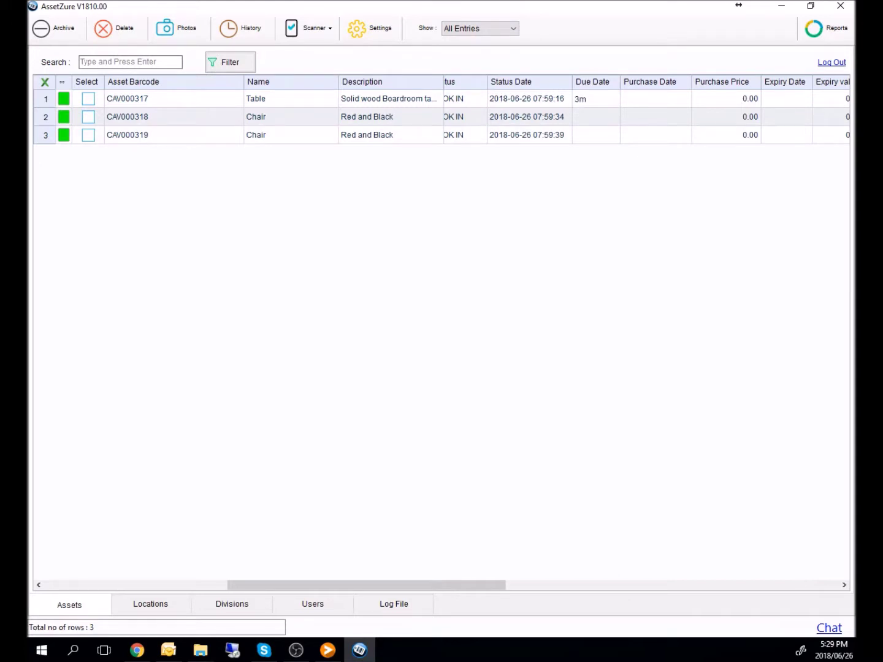
{"action": "key", "text": "Tab"}
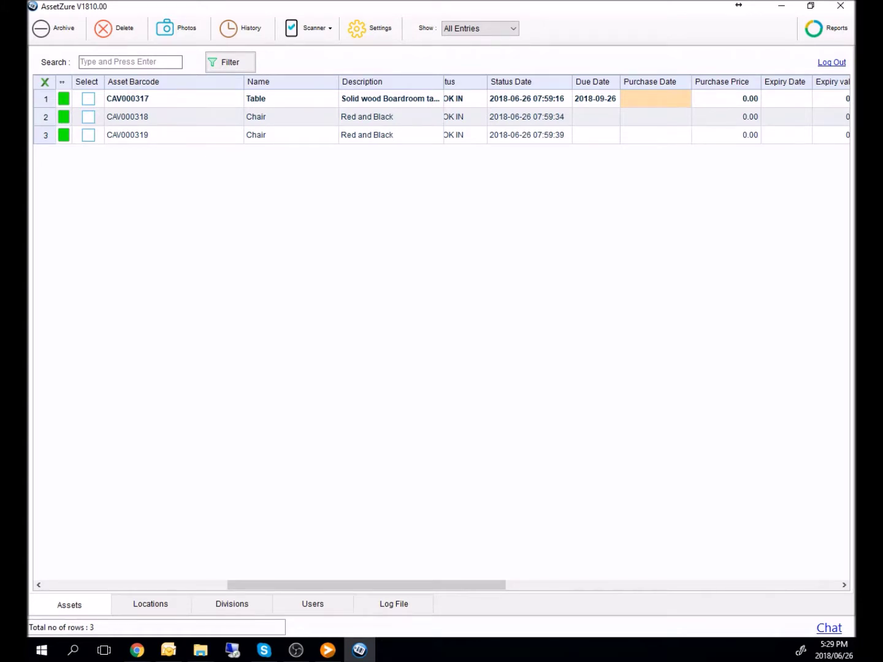
Step: Examine the Table asset's purchase date, purchase price, expiry date, expiry value, notes and comments fields
{"action": "left_click_drag", "start_coordinate": [427, 586], "coordinate": [509, 594]}
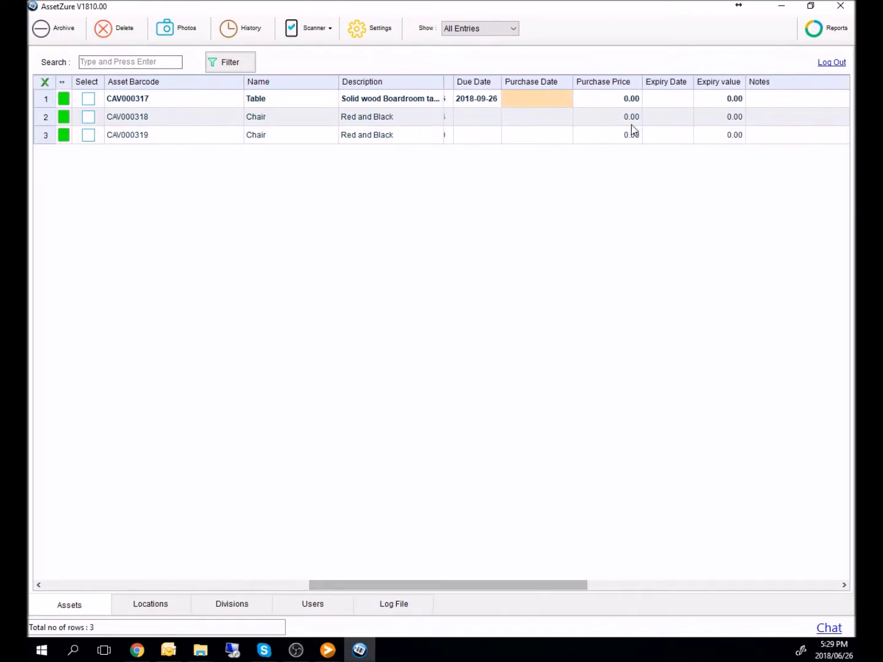
{"action": "left_click", "coordinate": [628, 102]}
{"action": "left_click", "coordinate": [663, 97]}
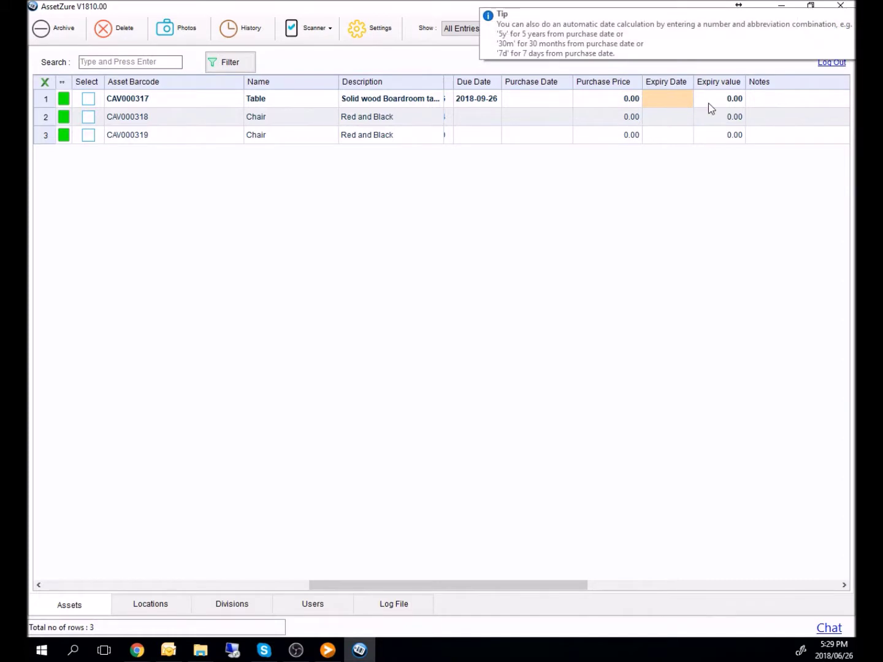
{"action": "left_click", "coordinate": [709, 108]}
{"action": "left_click", "coordinate": [547, 99]}
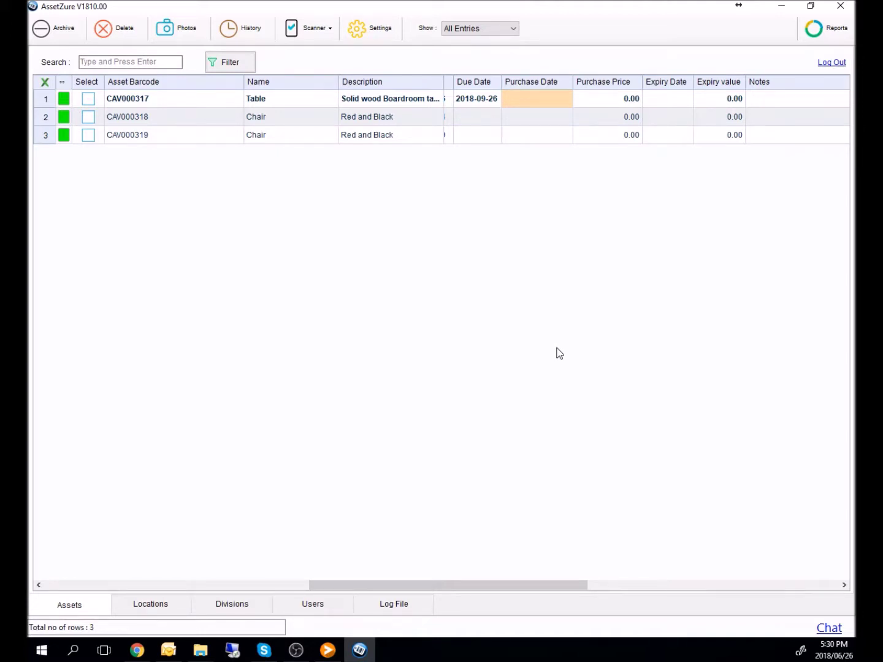
{"action": "left_click_drag", "start_coordinate": [462, 585], "coordinate": [518, 586]}
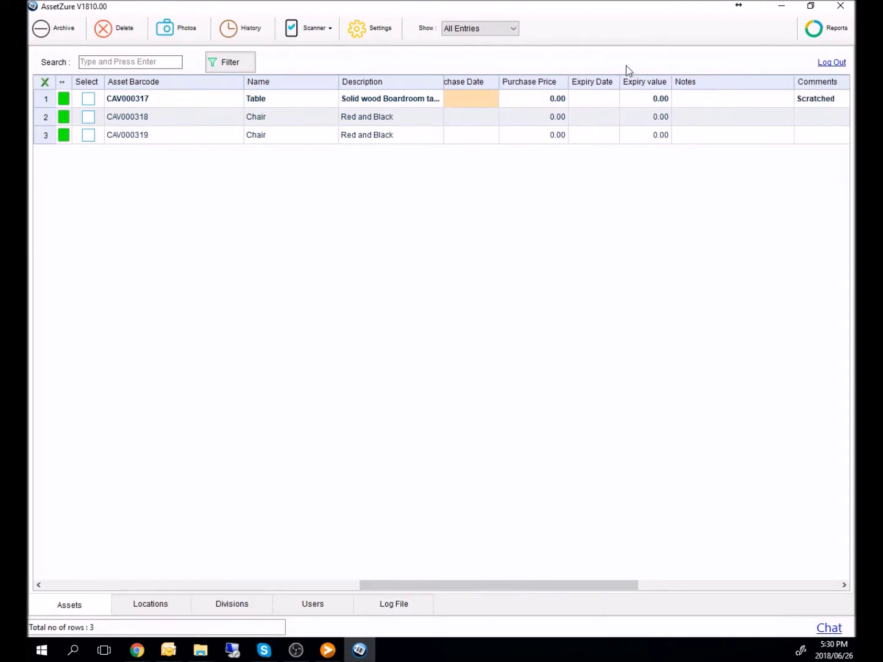
{"action": "left_click", "coordinate": [735, 105]}
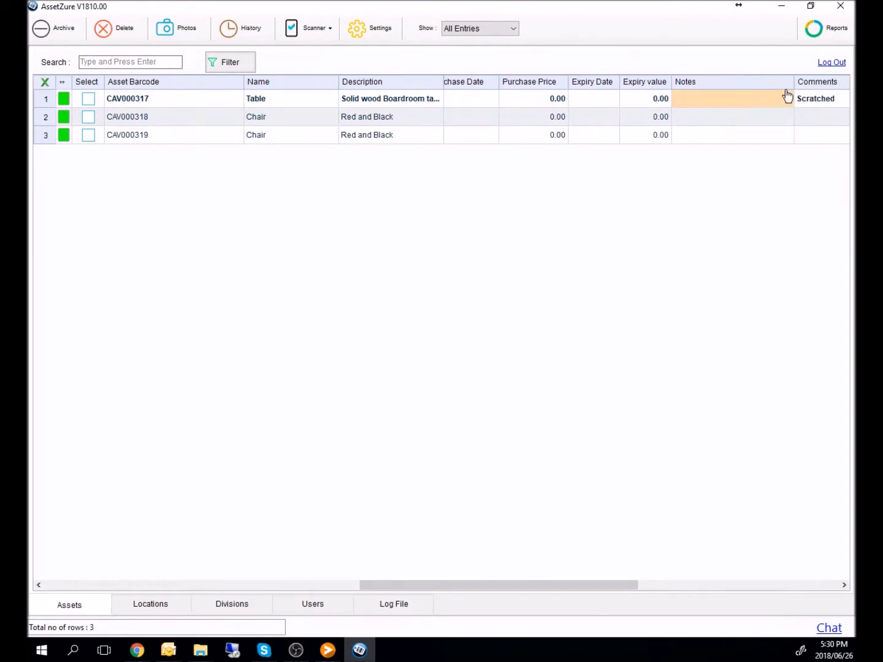
{"action": "left_click", "coordinate": [817, 100]}
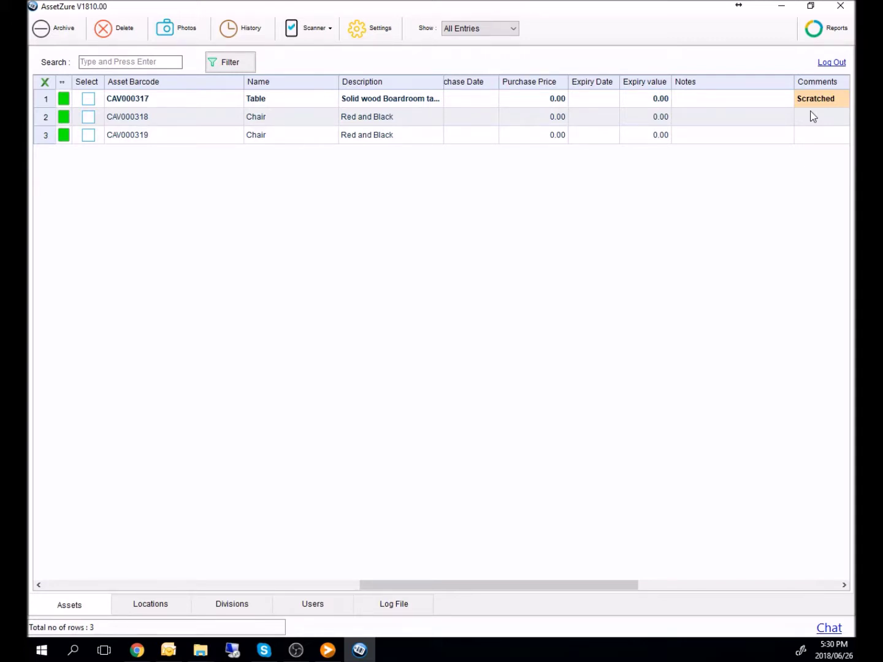
Step: Enter the note "The asset tag is stuck underneath" for the Table asset
{"action": "left_click", "coordinate": [758, 103]}
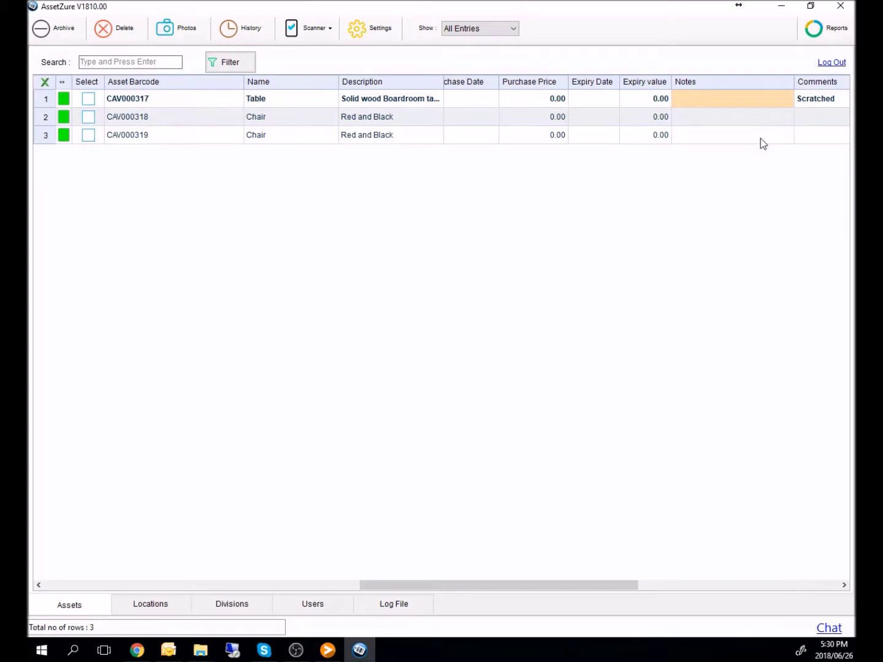
{"action": "type", "text": "The asset "}
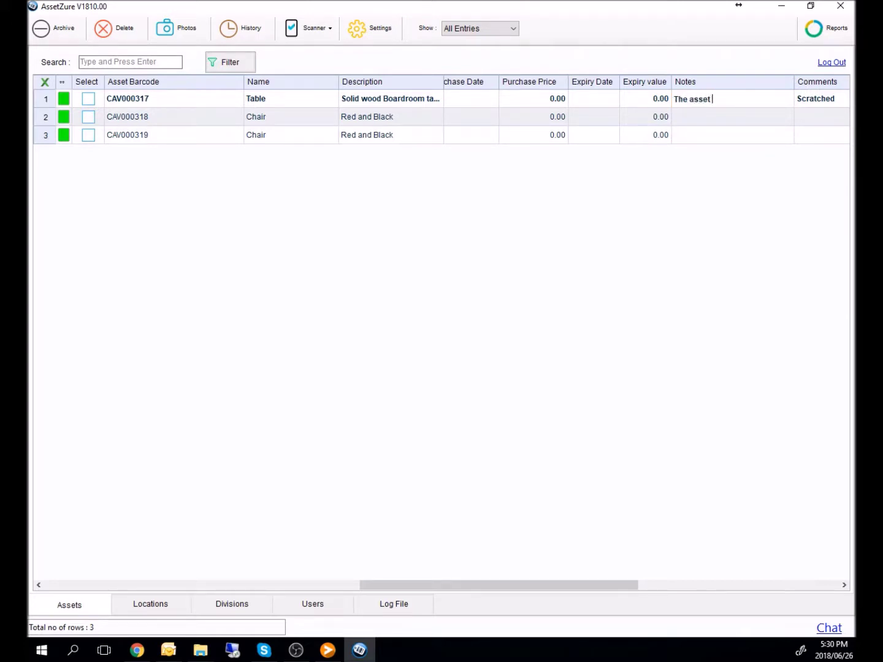
{"action": "type", "text": "tag is stuck underneath"}
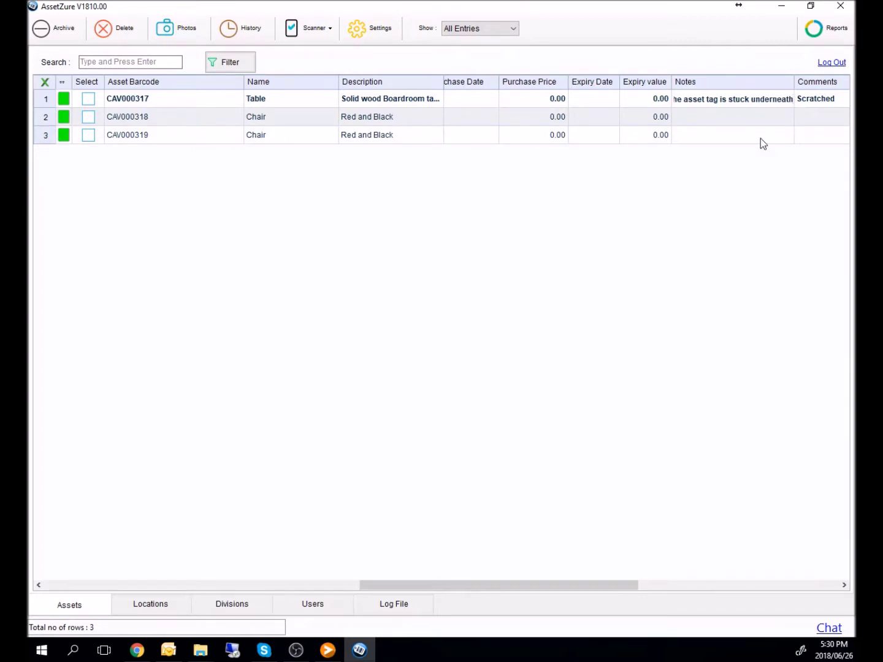
{"action": "key", "text": "Return"}
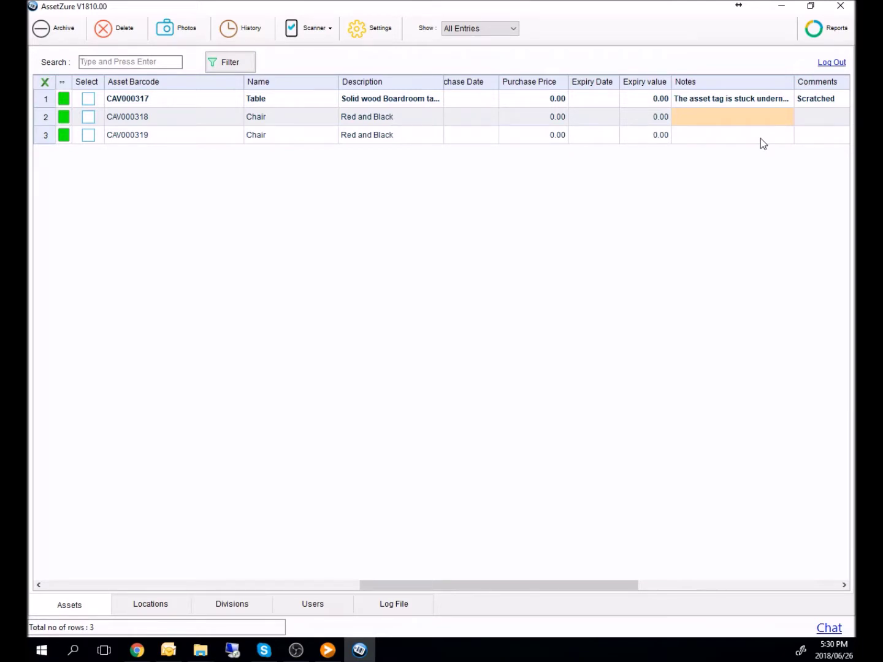
{"action": "left_click", "coordinate": [819, 99]}
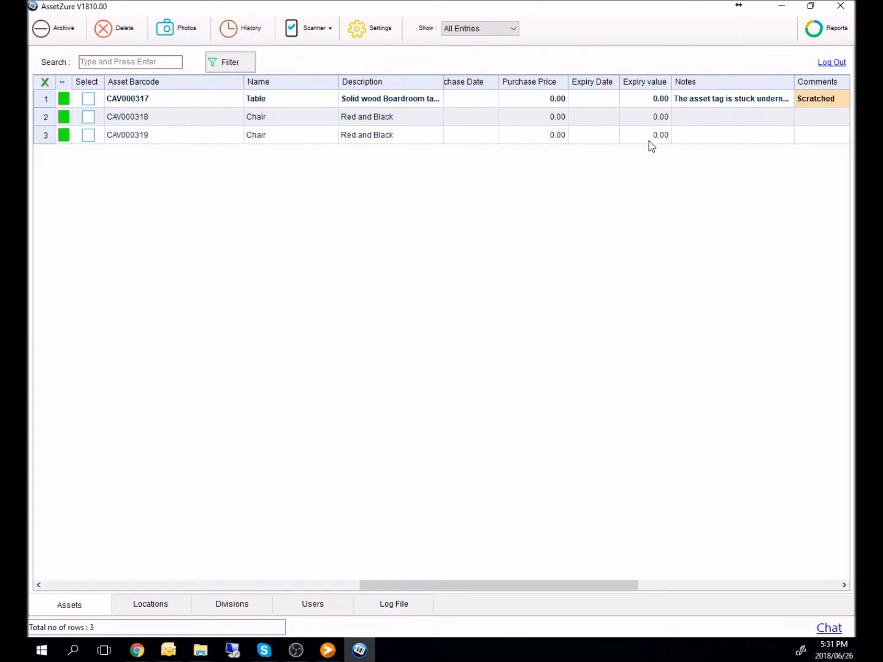
{"action": "left_click", "coordinate": [696, 101]}
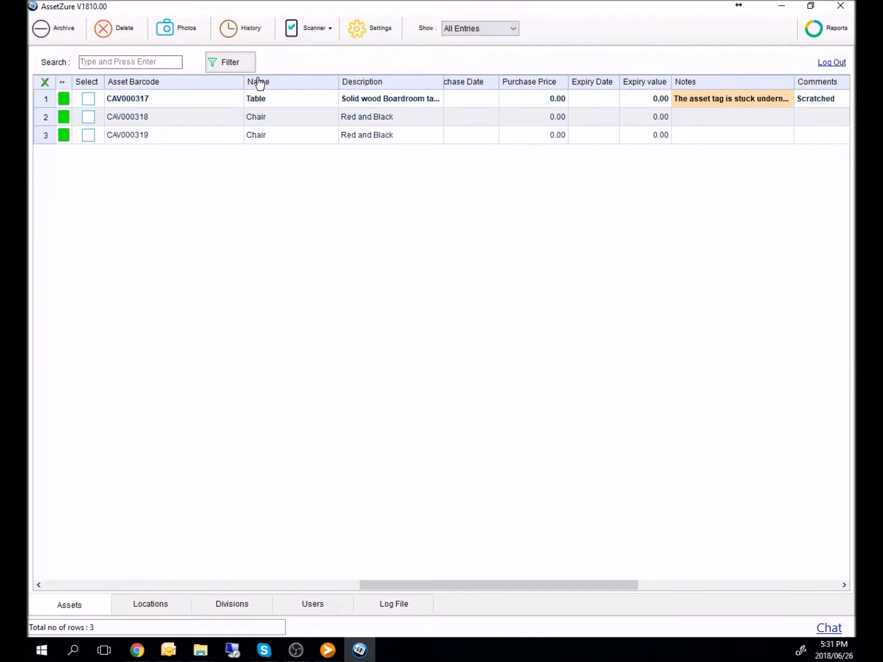
Step: Open the column editor for the asset list, make Custom Field 1 visible and rename it Serial Number
{"action": "right_click", "coordinate": [743, 88]}
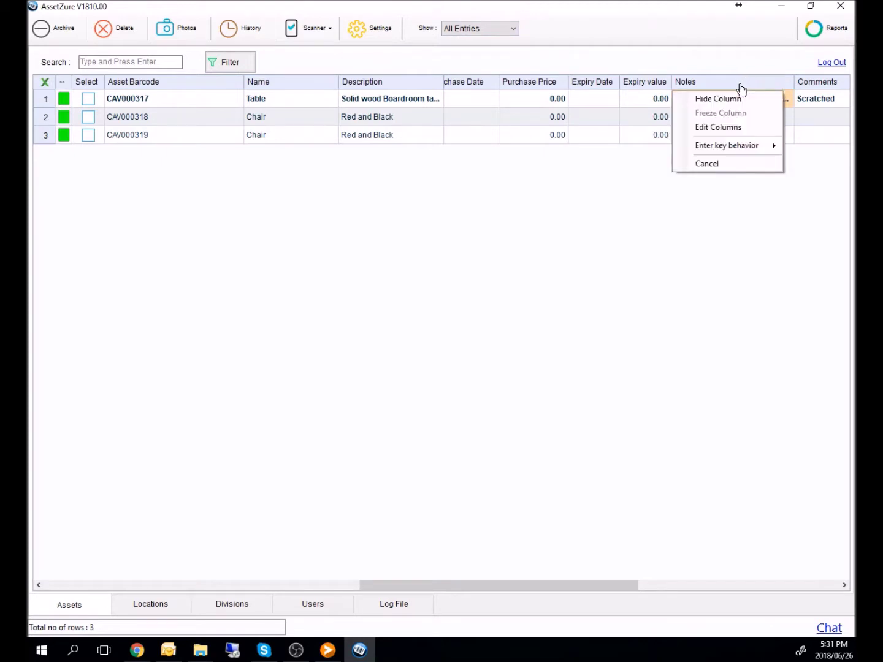
{"action": "right_click", "coordinate": [378, 86]}
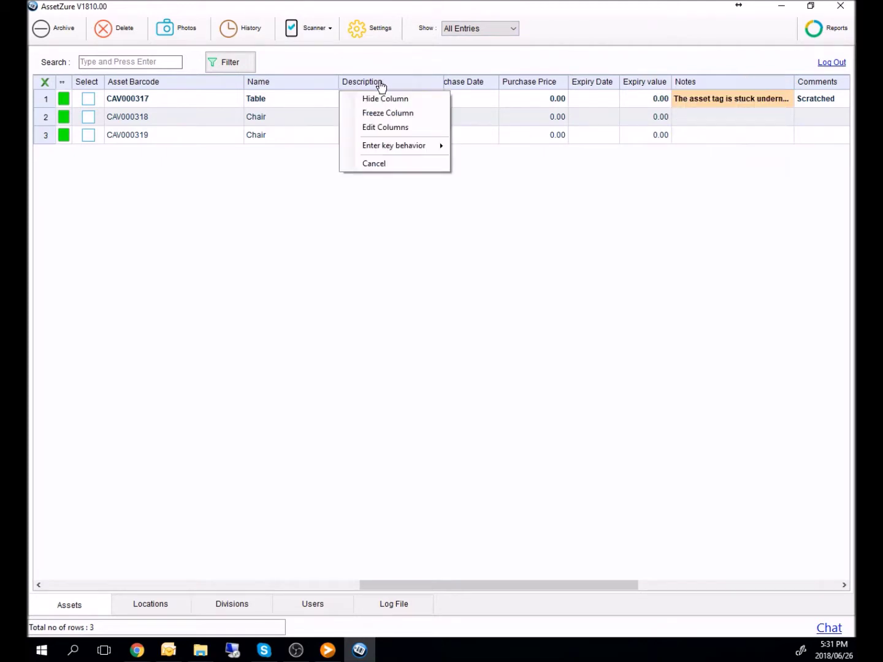
{"action": "left_click", "coordinate": [383, 127]}
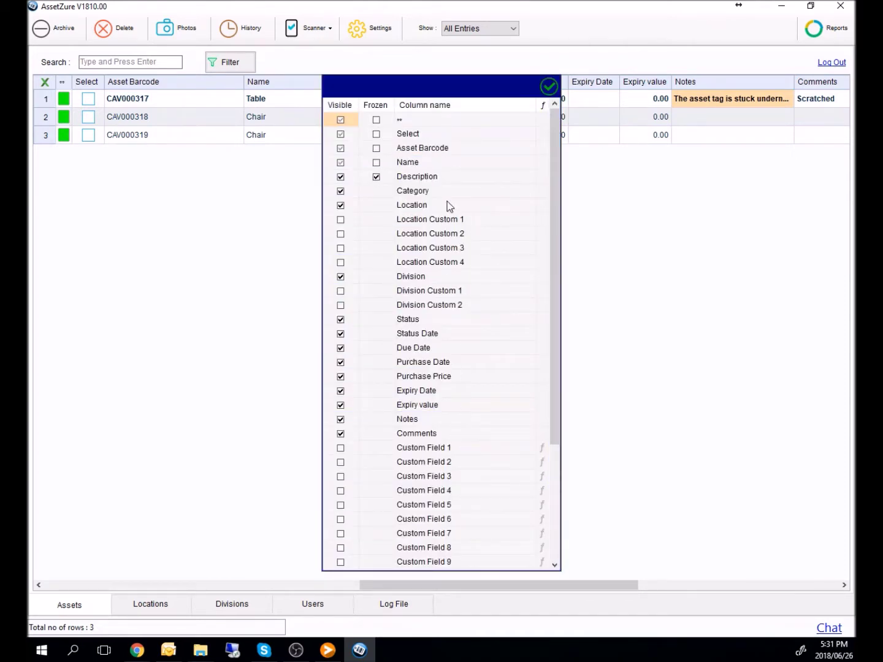
{"action": "left_click_drag", "start_coordinate": [550, 308], "coordinate": [557, 381]}
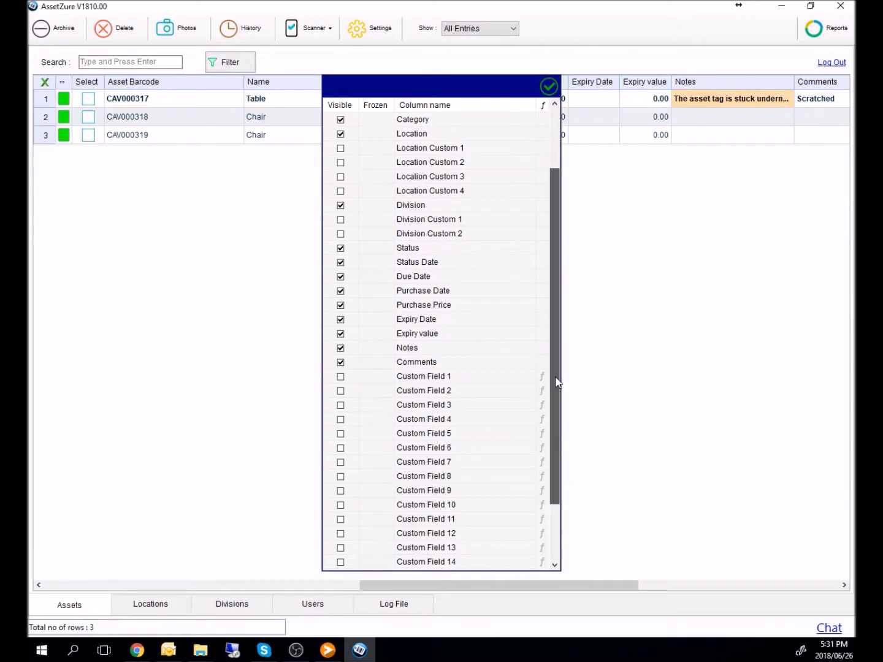
{"action": "left_click", "coordinate": [341, 290]}
{"action": "left_click_drag", "start_coordinate": [554, 304], "coordinate": [561, 374]}
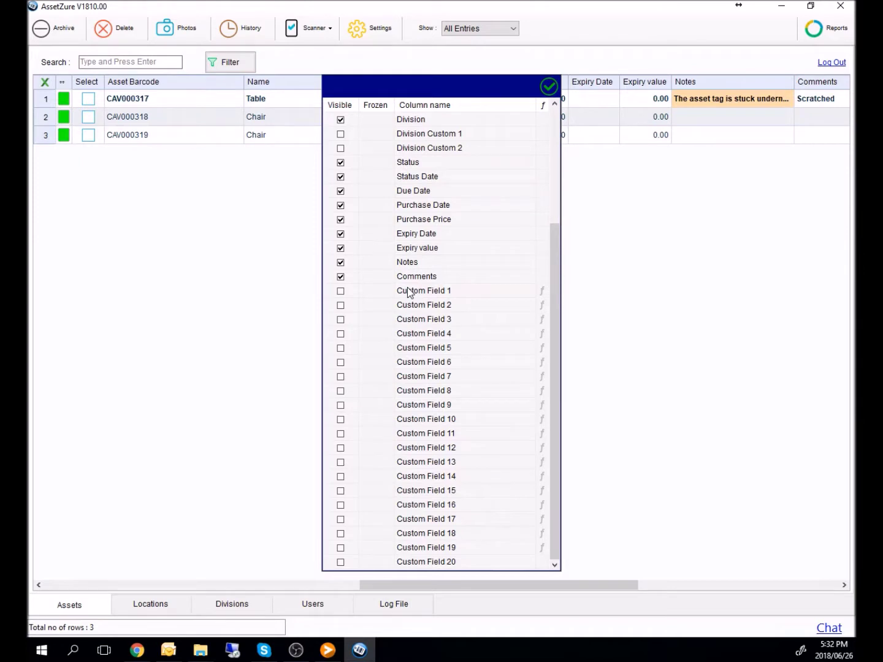
{"action": "left_click", "coordinate": [341, 292]}
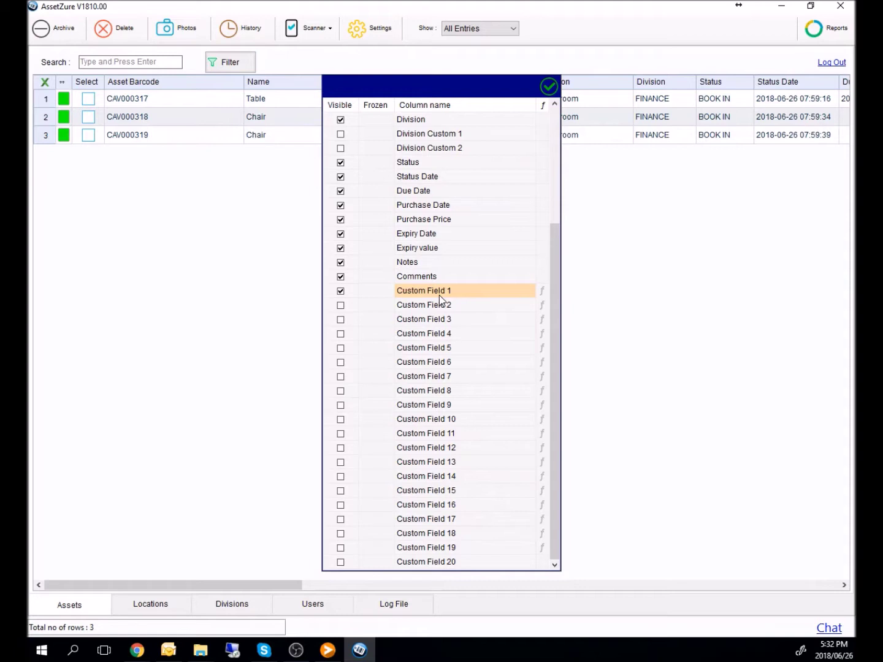
{"action": "left_click", "coordinate": [439, 296]}
{"action": "type", "text": "Se"}
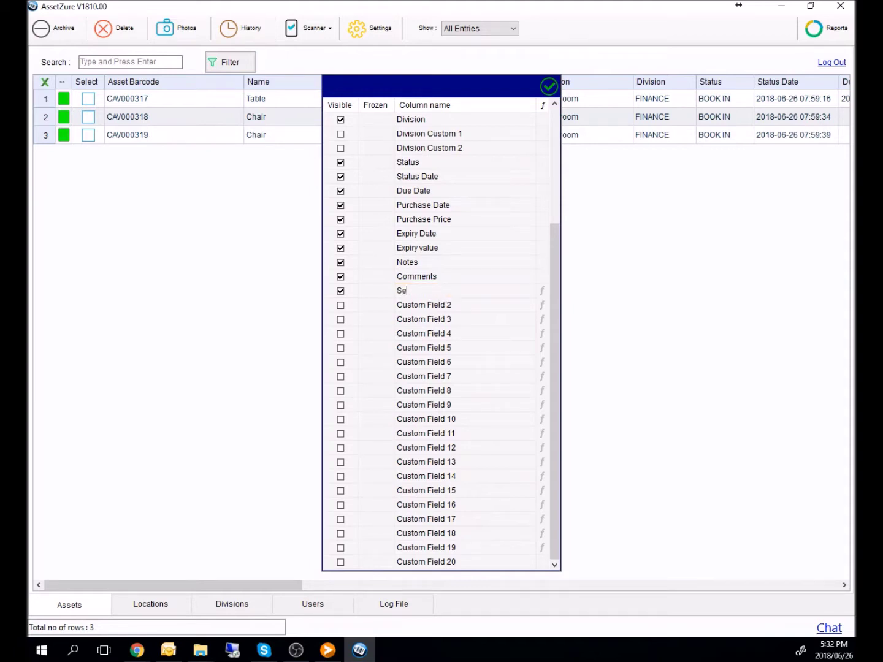
{"action": "type", "text": "rial Number"}
Step: Make Custom Field 2 visible, rename it My Custom Field and apply the column changes
{"action": "left_click", "coordinate": [340, 305]}
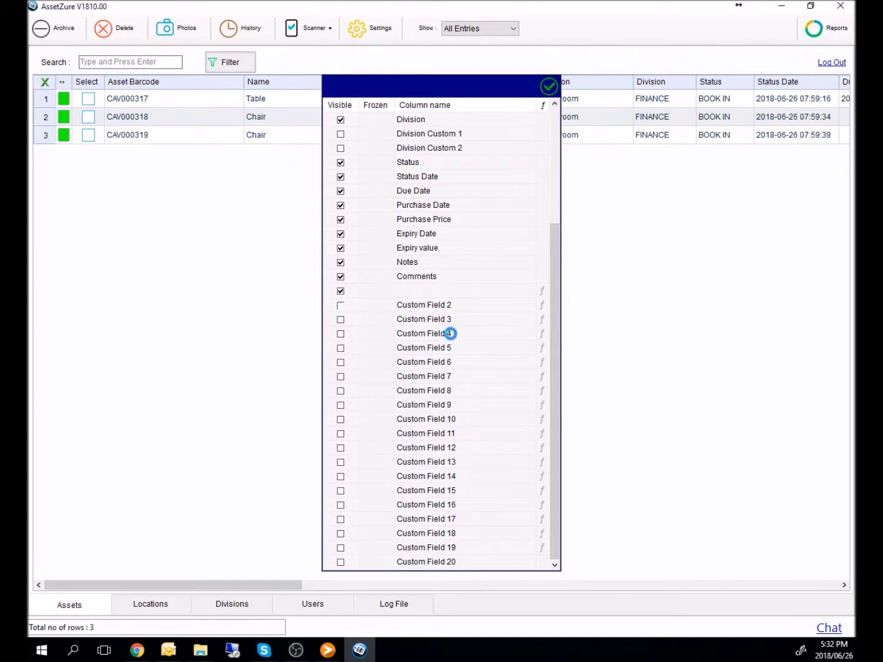
{"action": "left_click", "coordinate": [428, 306]}
{"action": "type", "text": "M"}
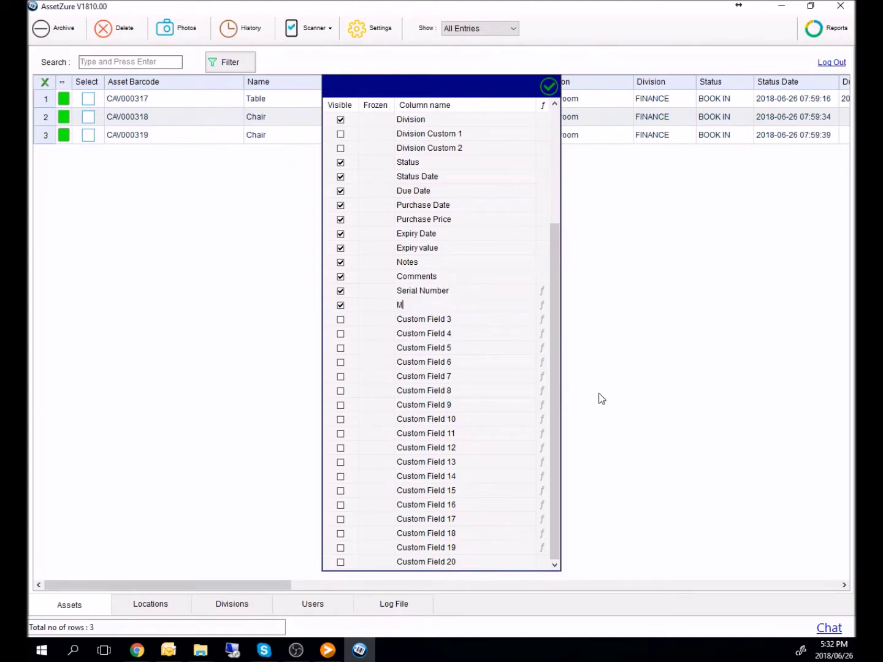
{"action": "type", "text": "y Custom Field"}
{"action": "left_click", "coordinate": [548, 86]}
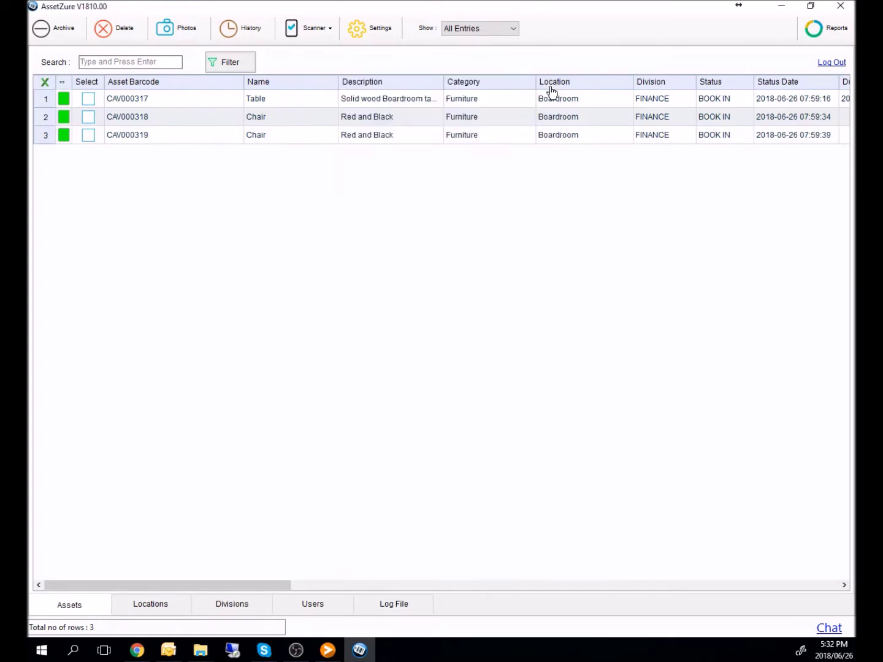
Step: Widen the My Custom Field column in the asset list so its full heading fits, and select the Table's Serial Number cell
{"action": "left_click_drag", "start_coordinate": [270, 585], "coordinate": [604, 573]}
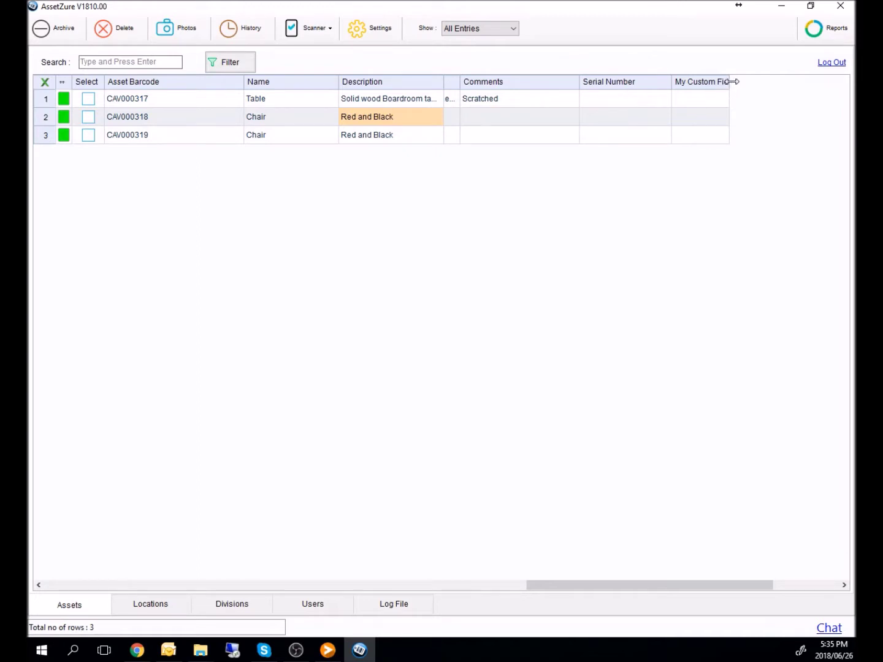
{"action": "left_click_drag", "start_coordinate": [728, 82], "coordinate": [764, 86]}
{"action": "left_click", "coordinate": [614, 93]}
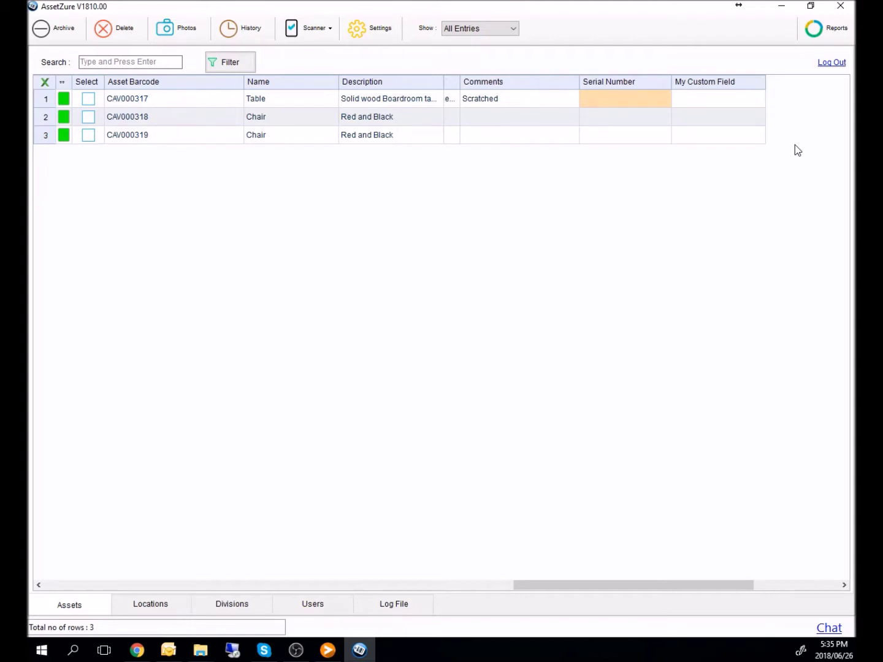
Step: Set the Purchase Date of the first Chair asset to 2016/06/01
{"action": "left_click_drag", "start_coordinate": [537, 588], "coordinate": [307, 619]}
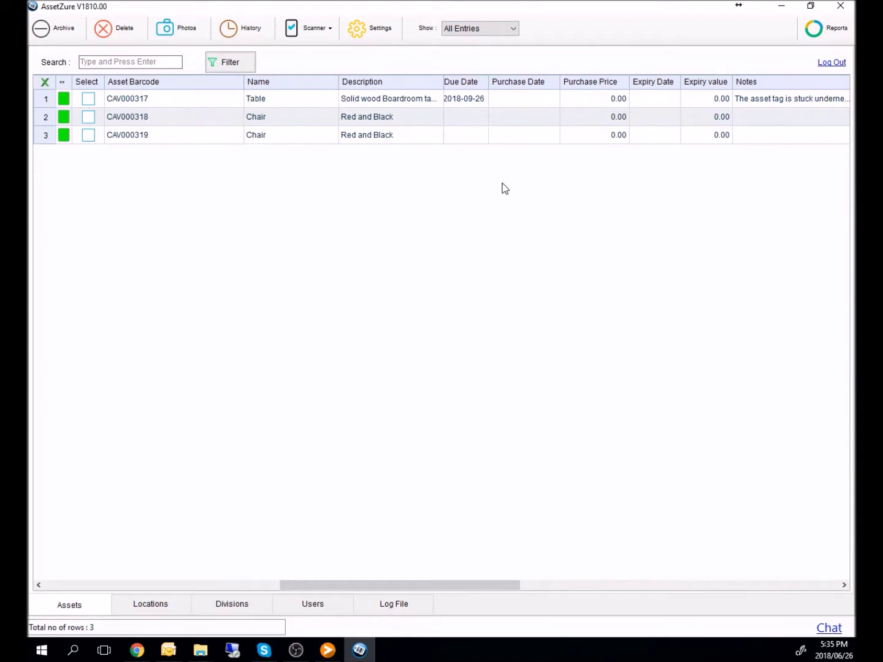
{"action": "left_click", "coordinate": [511, 121]}
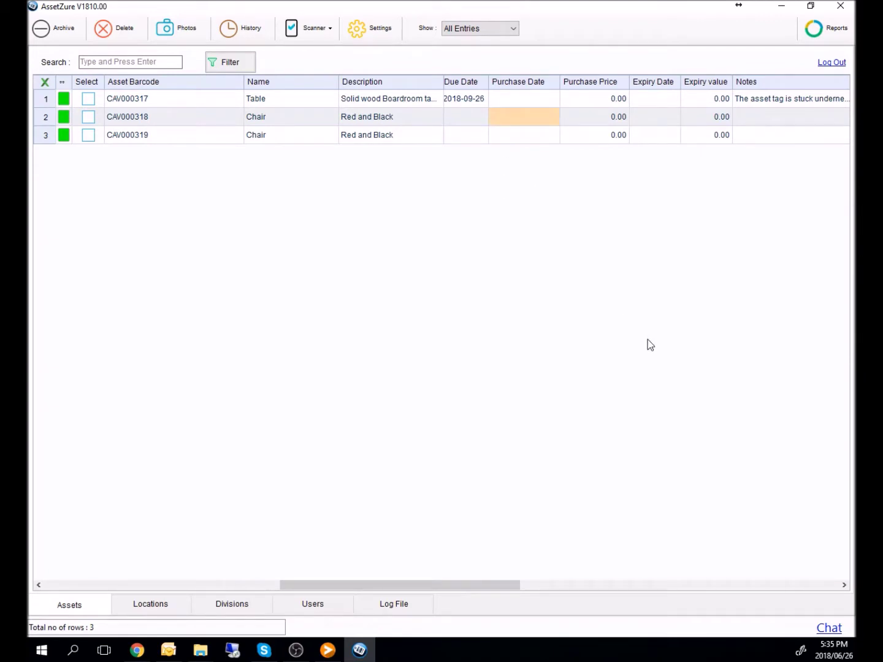
{"action": "type", "text": "20"}
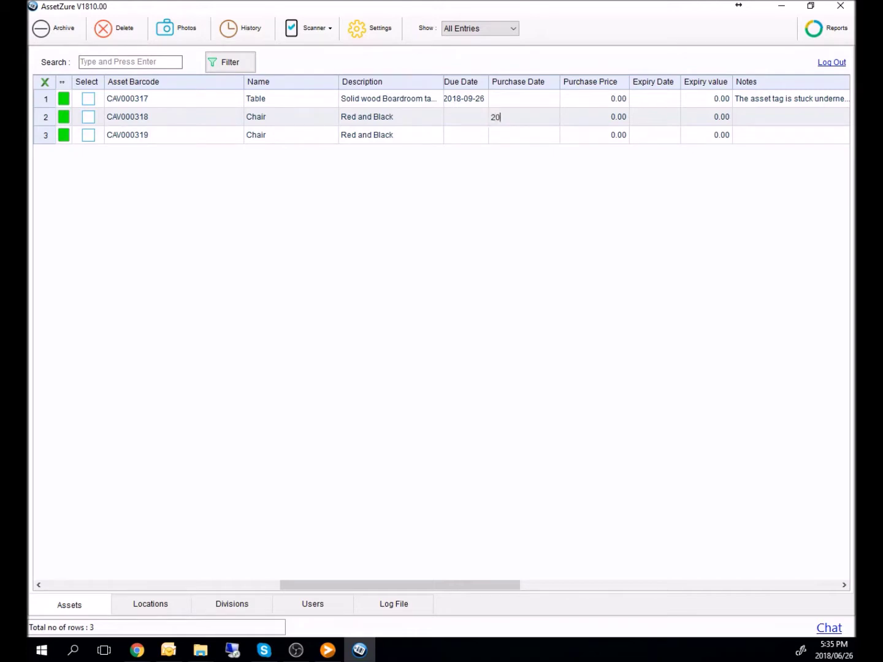
{"action": "type", "text": "16/06/01"}
{"action": "key", "text": "Tab"}
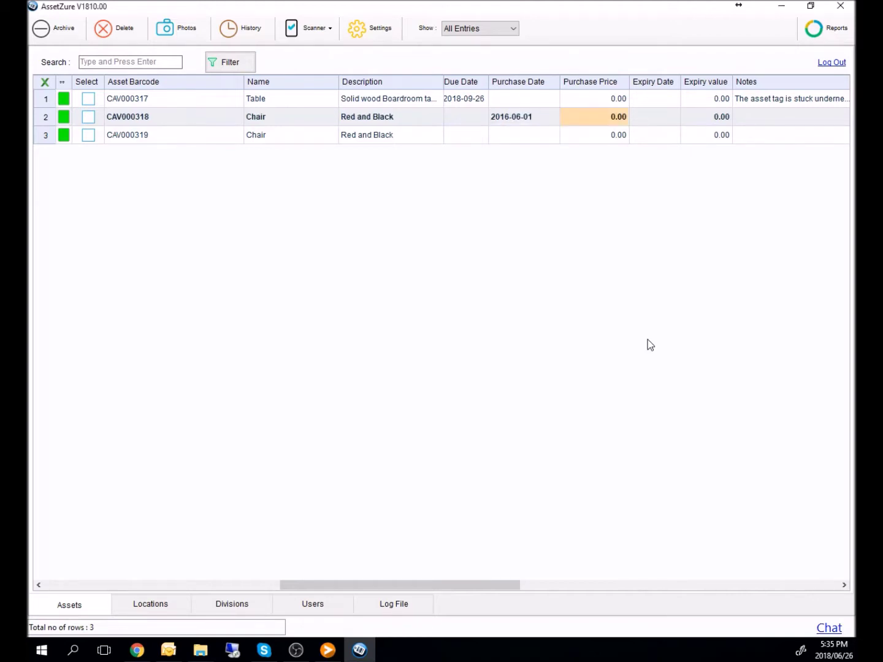
Step: Set the first Chair's Purchase Price to 4500 and its Expiry Date using the five-year abbreviation 5y
{"action": "type", "text": "4"}
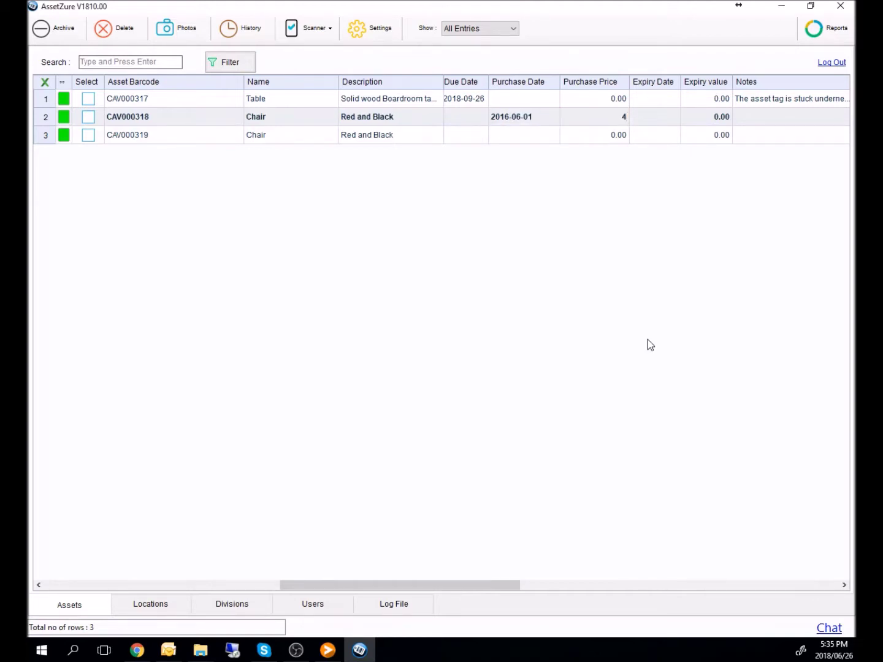
{"action": "type", "text": "500"}
{"action": "key", "text": "Tab"}
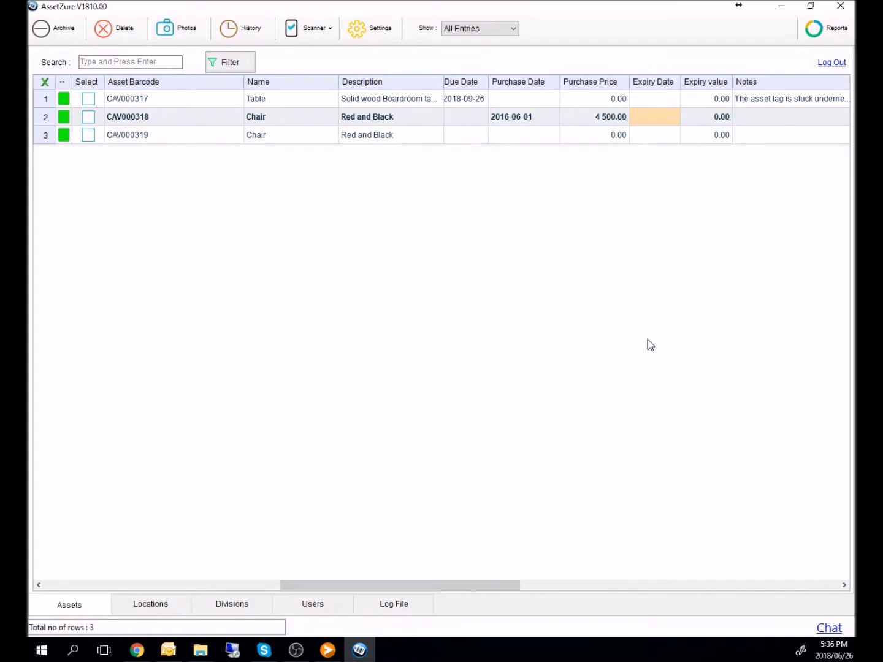
{"action": "type", "text": "5y"}
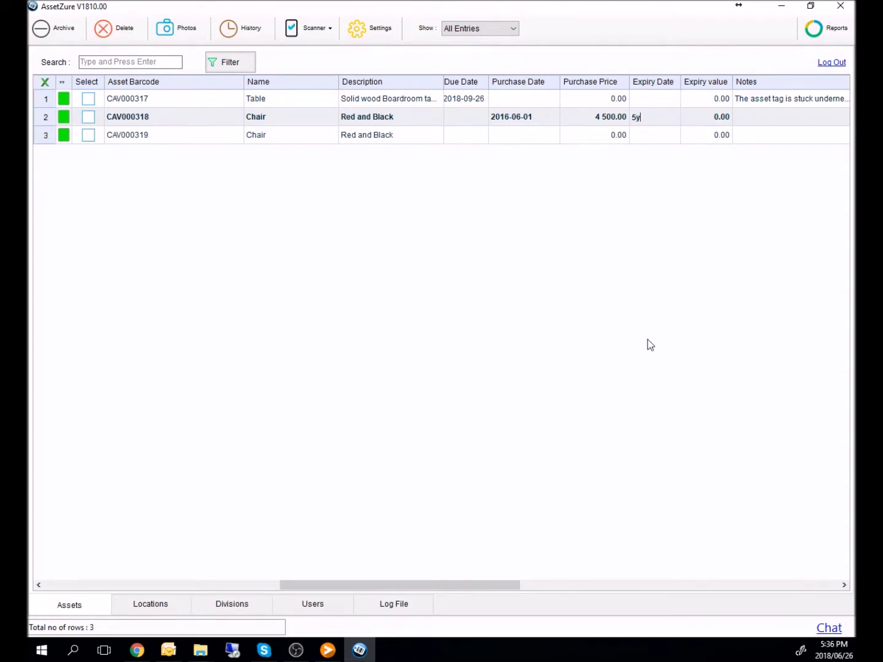
{"action": "key", "text": "Return"}
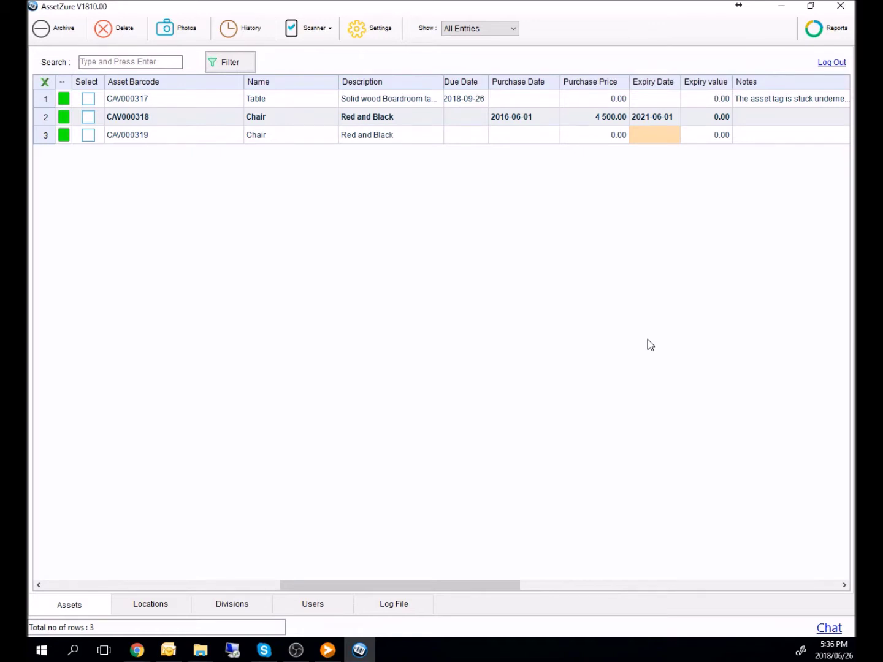
Step: Fill the first Chair's Purchase Date, Purchase Price, Expiry Date and Expiry value down to the second Chair
{"action": "key", "text": "Left"}
{"action": "key", "text": "Left"}
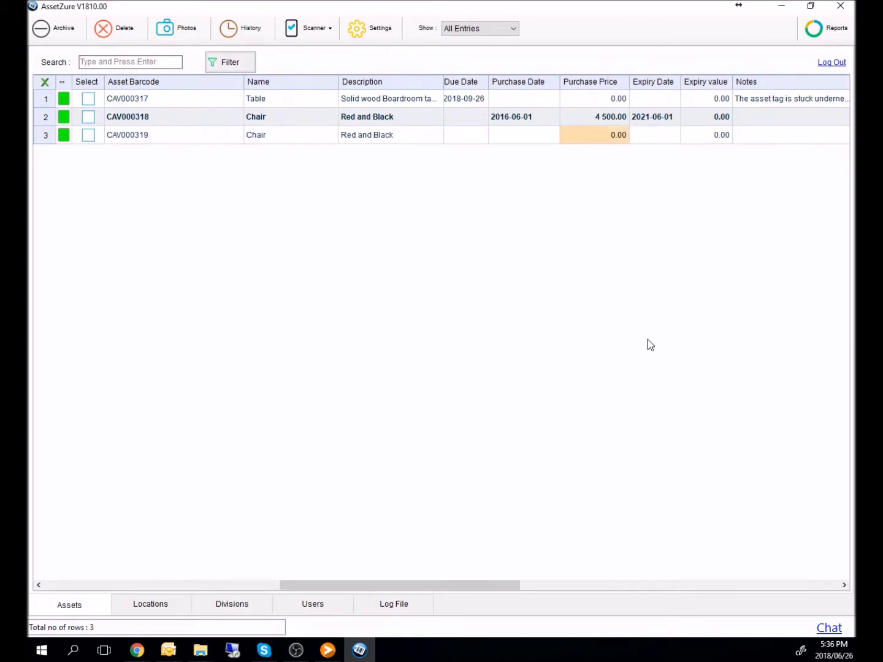
{"action": "key", "text": "Up"}
{"action": "key", "text": "shift+Right"}
{"action": "key", "text": "shift+Right"}
{"action": "key", "text": "shift+Right"}
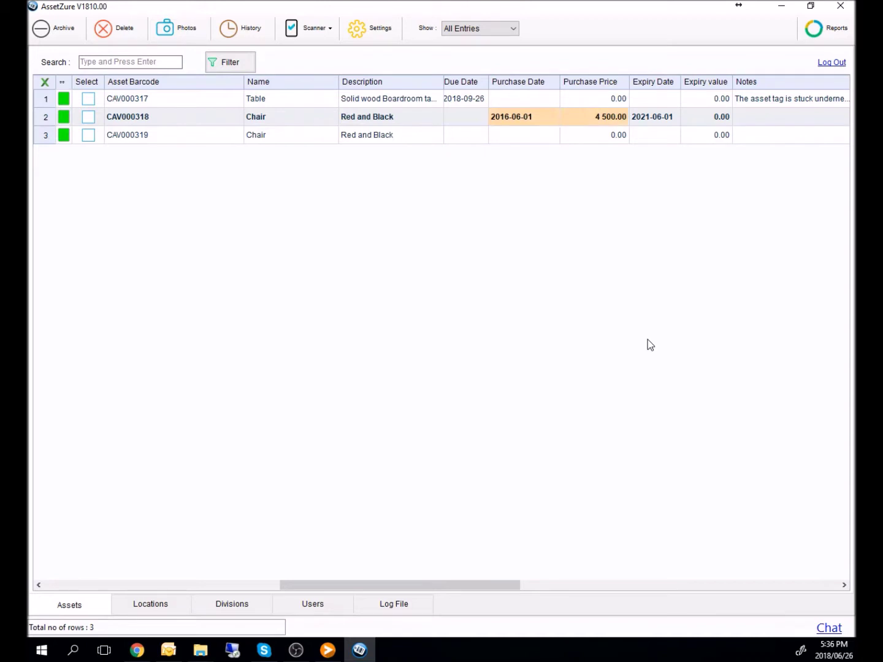
{"action": "key", "text": "shift+Down"}
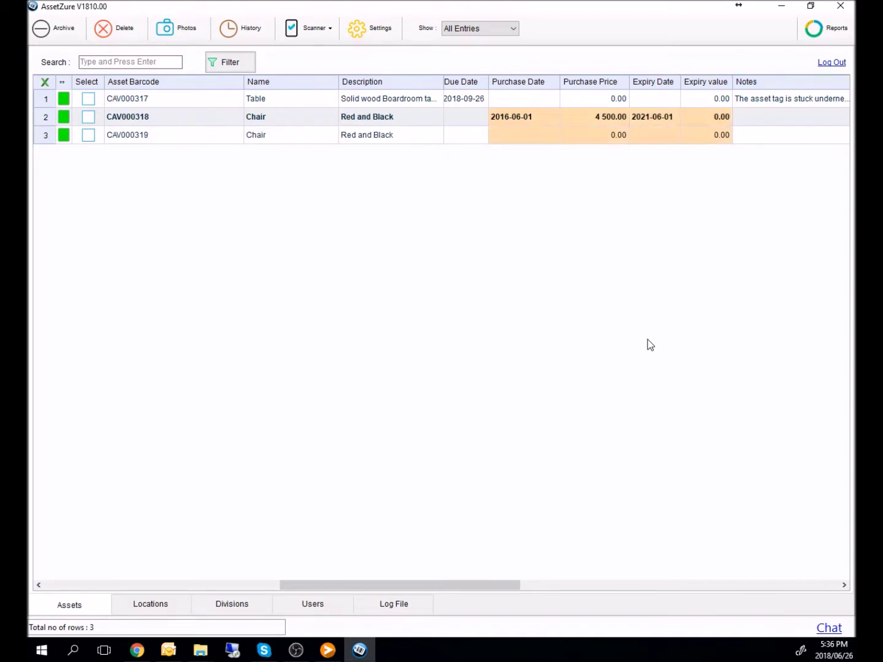
{"action": "key", "text": "ctrl+d"}
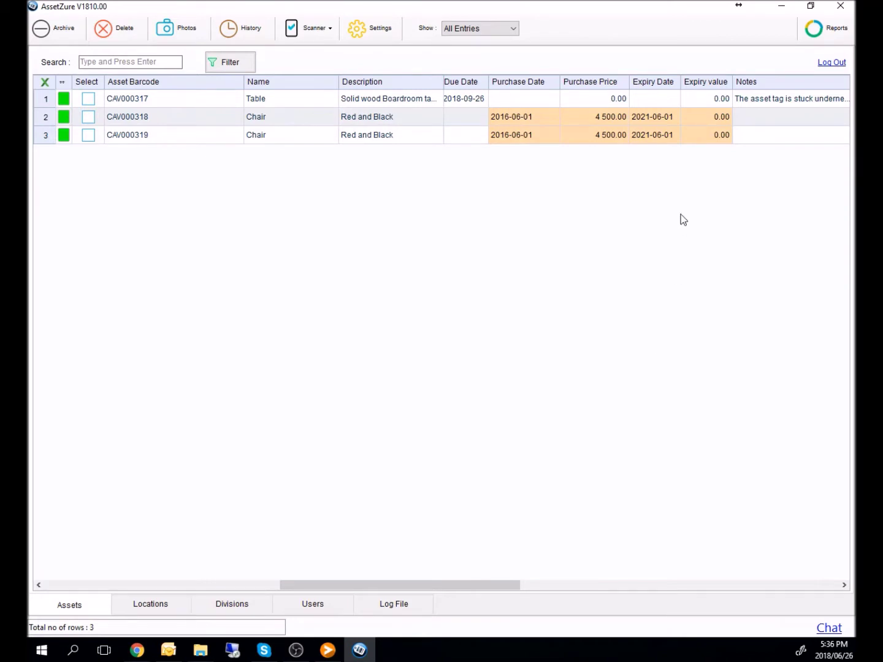
Step: Open the Value depreciation report in a maximized reports window and inspect its book year start and end date settings
{"action": "left_click", "coordinate": [831, 36]}
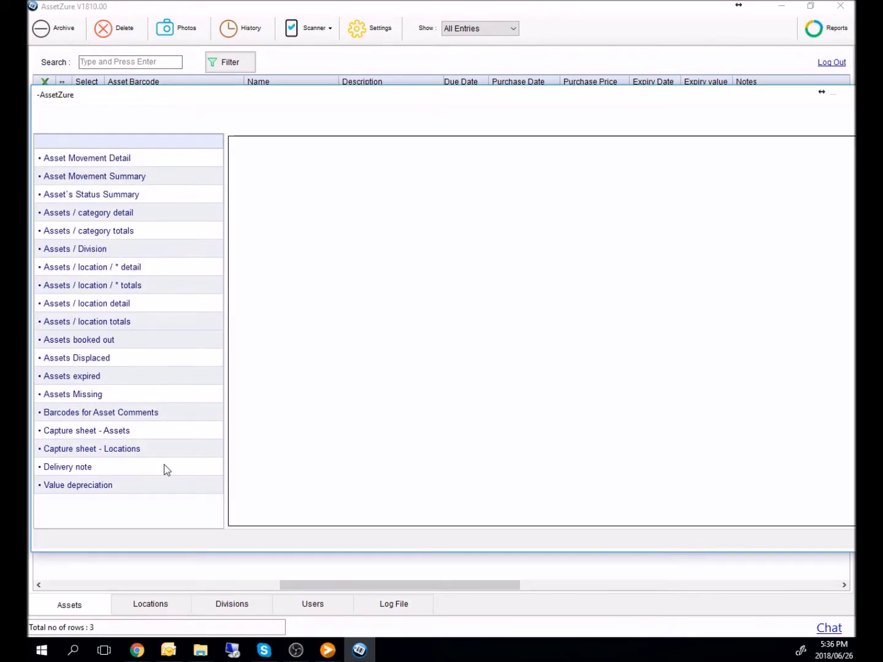
{"action": "double_click", "coordinate": [271, 97]}
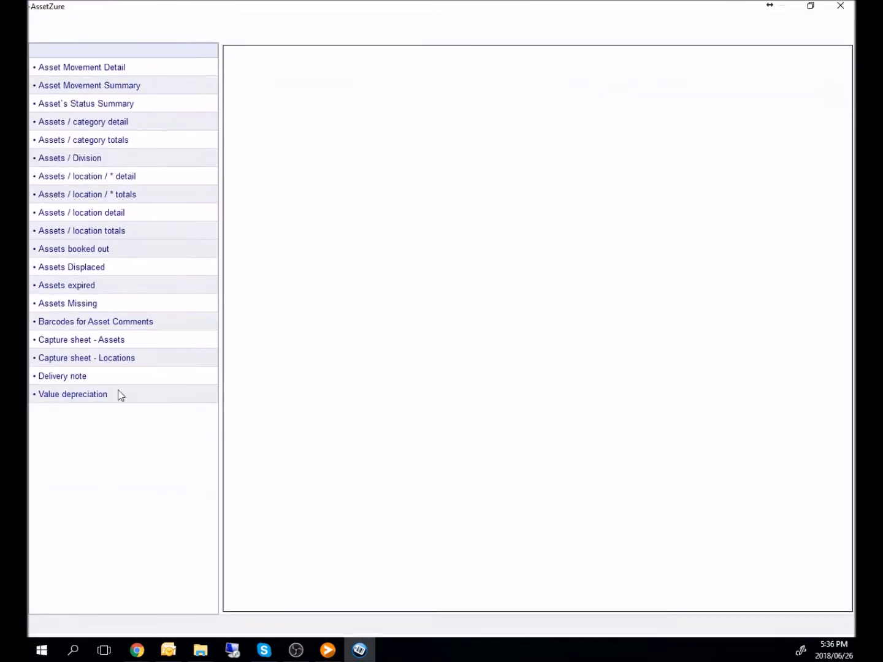
{"action": "left_click", "coordinate": [70, 394]}
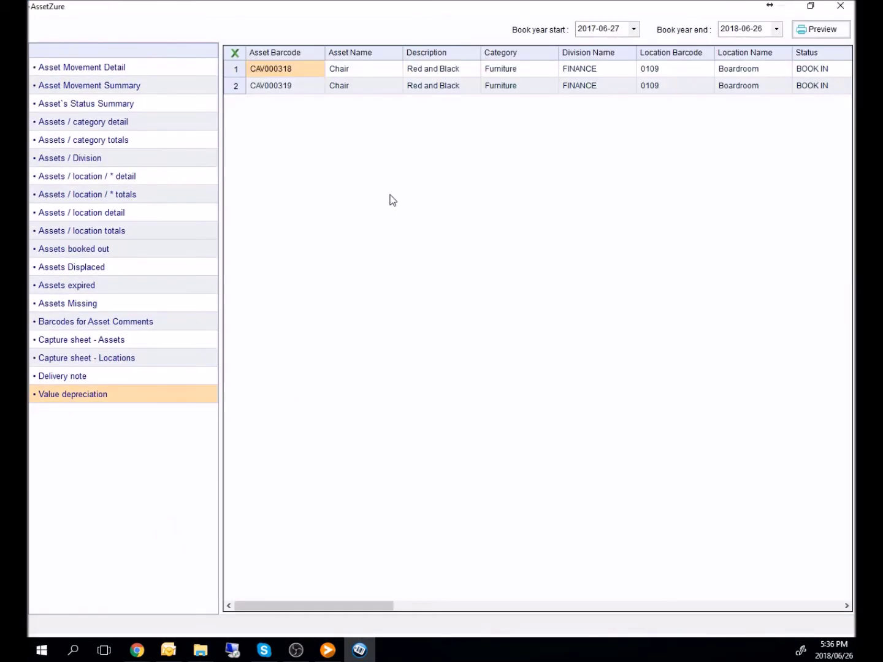
{"action": "left_click", "coordinate": [766, 29]}
{"action": "left_click", "coordinate": [626, 32]}
{"action": "left_click", "coordinate": [636, 34]}
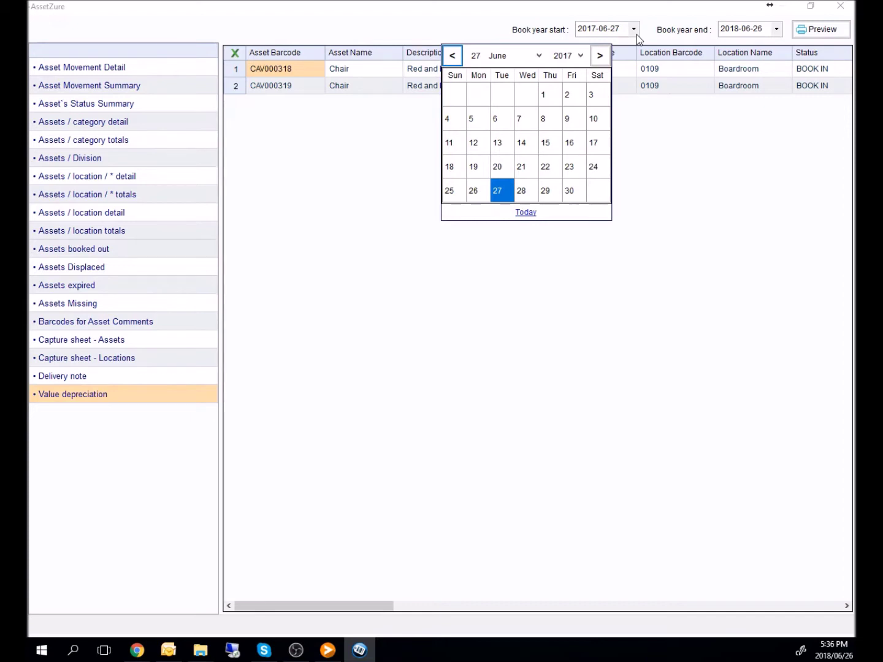
{"action": "left_click", "coordinate": [682, 195]}
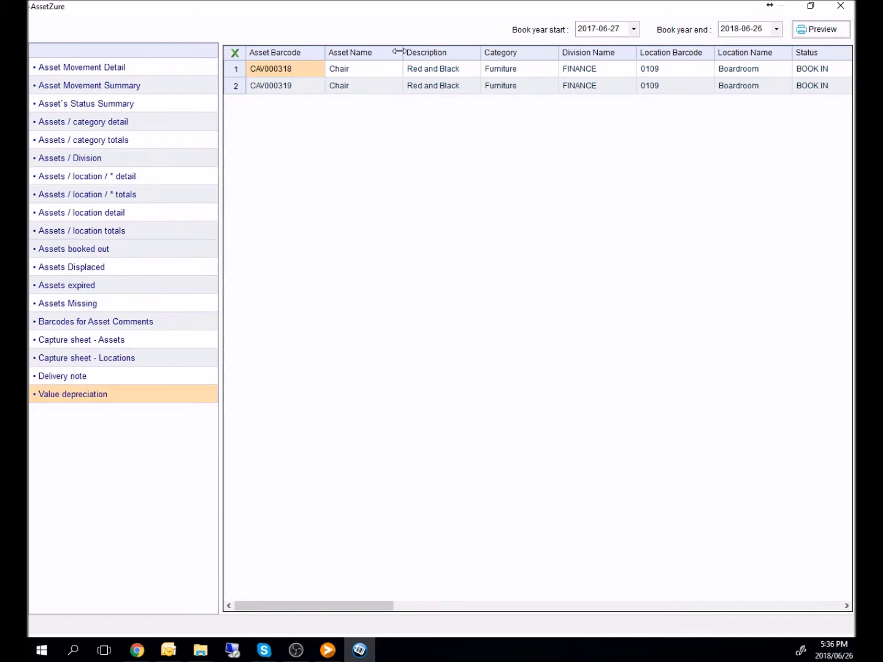
Step: Examine the first Chair's Prior Depreciation, Selected Depreciation, Total Depreciation and Current Book Value in the report
{"action": "left_click_drag", "start_coordinate": [329, 604], "coordinate": [575, 596]}
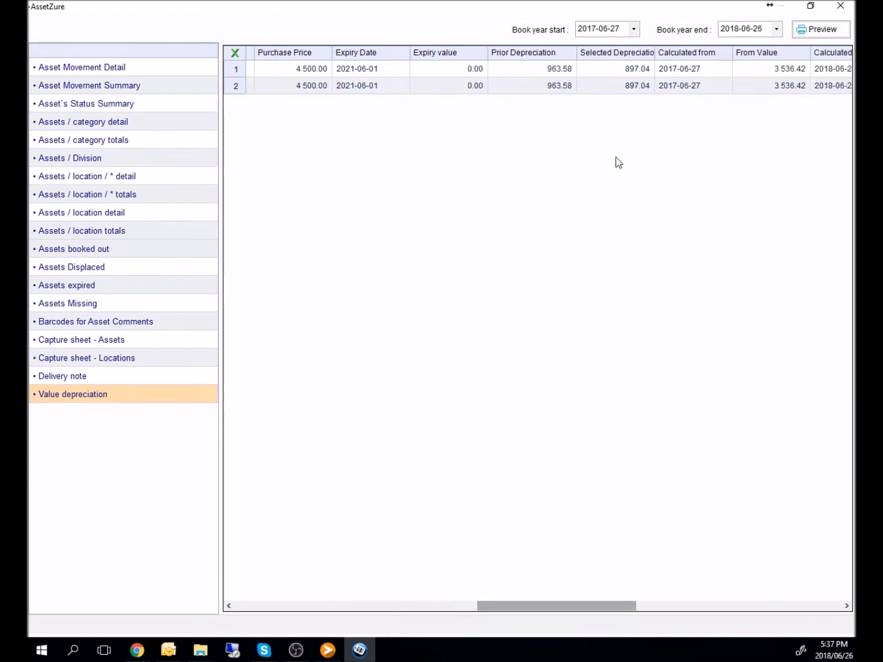
{"action": "left_click", "coordinate": [558, 72]}
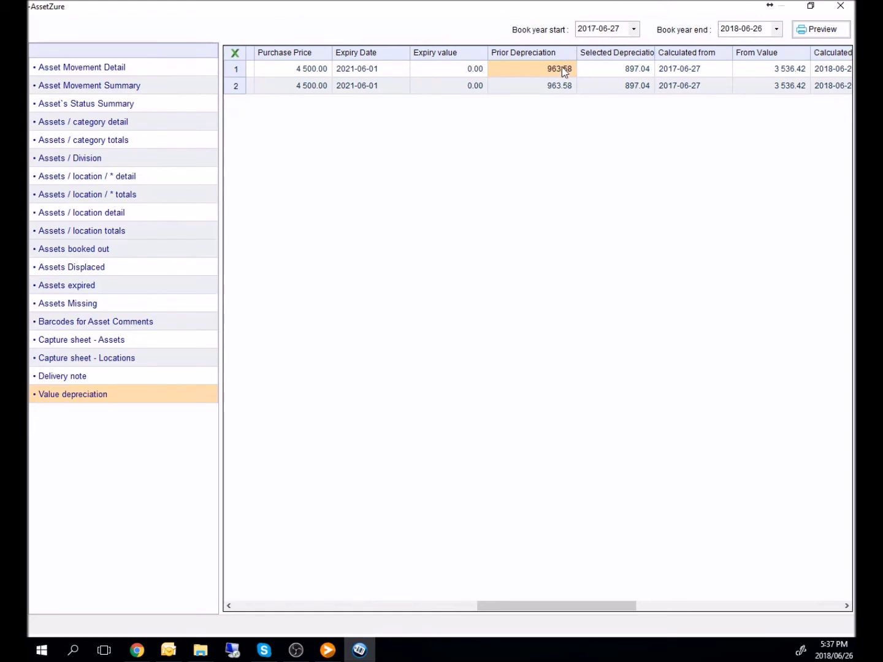
{"action": "left_click", "coordinate": [626, 69]}
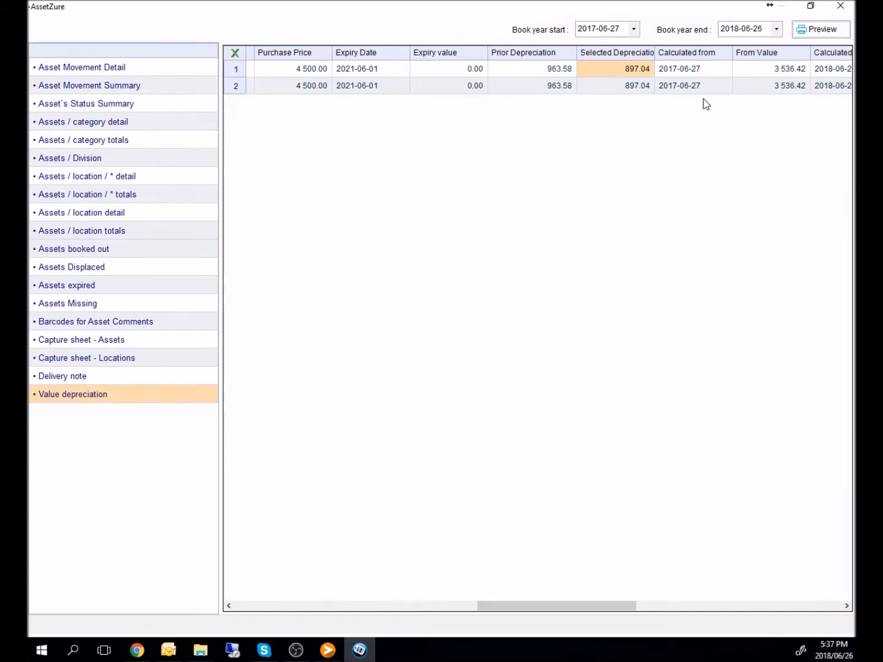
{"action": "left_click_drag", "start_coordinate": [592, 606], "coordinate": [705, 564]}
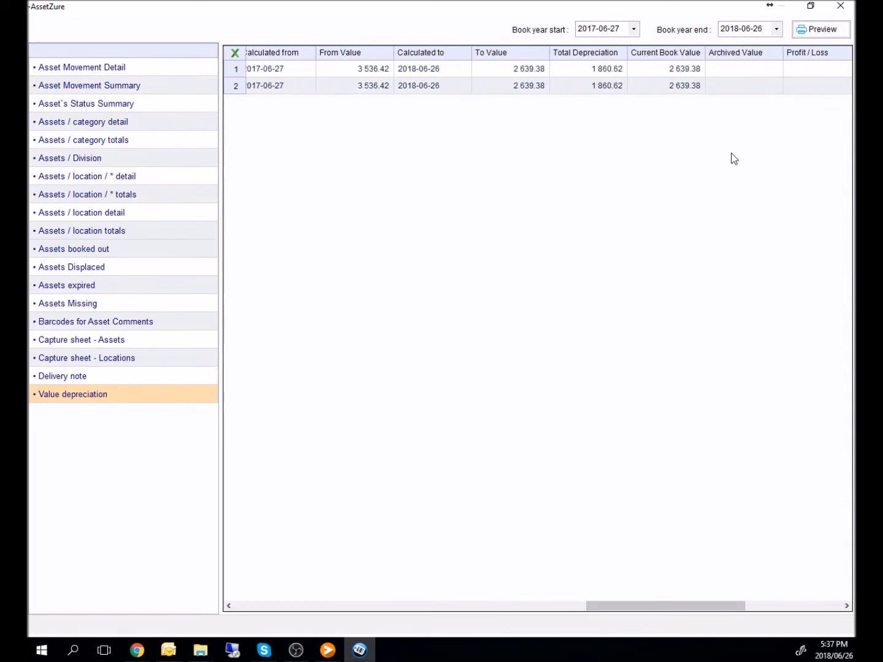
{"action": "left_click", "coordinate": [608, 72]}
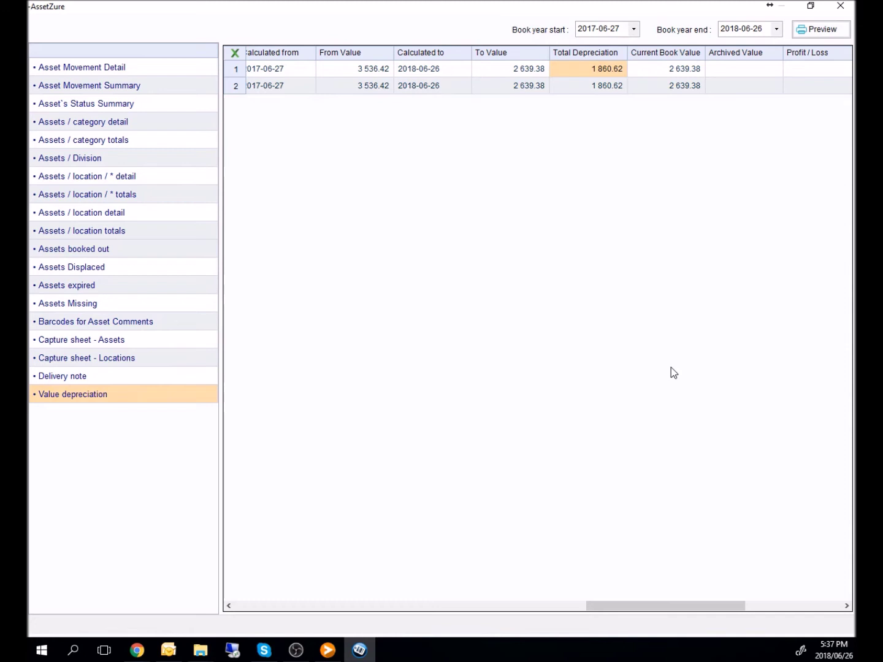
{"action": "left_click", "coordinate": [760, 29]}
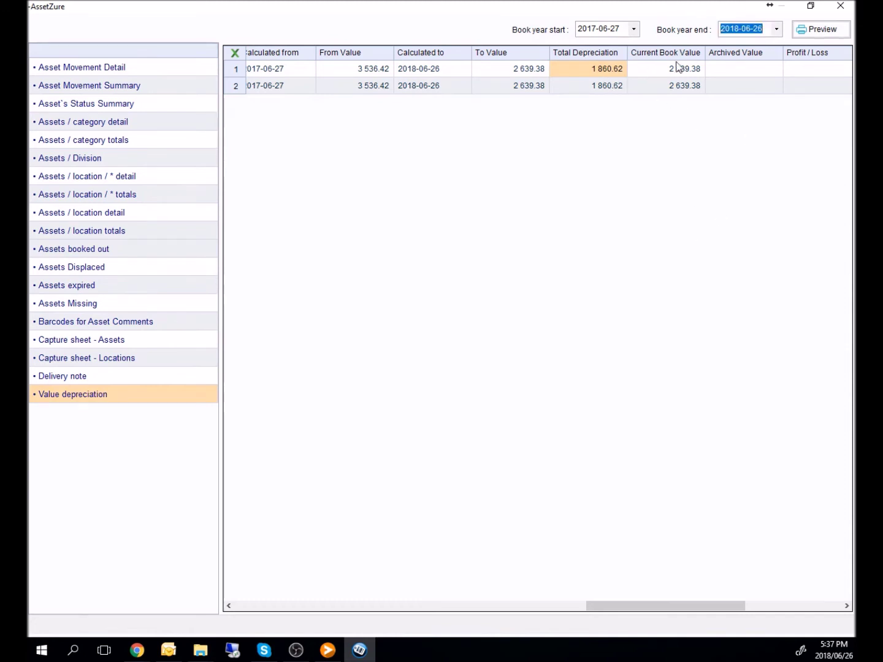
{"action": "left_click", "coordinate": [695, 69]}
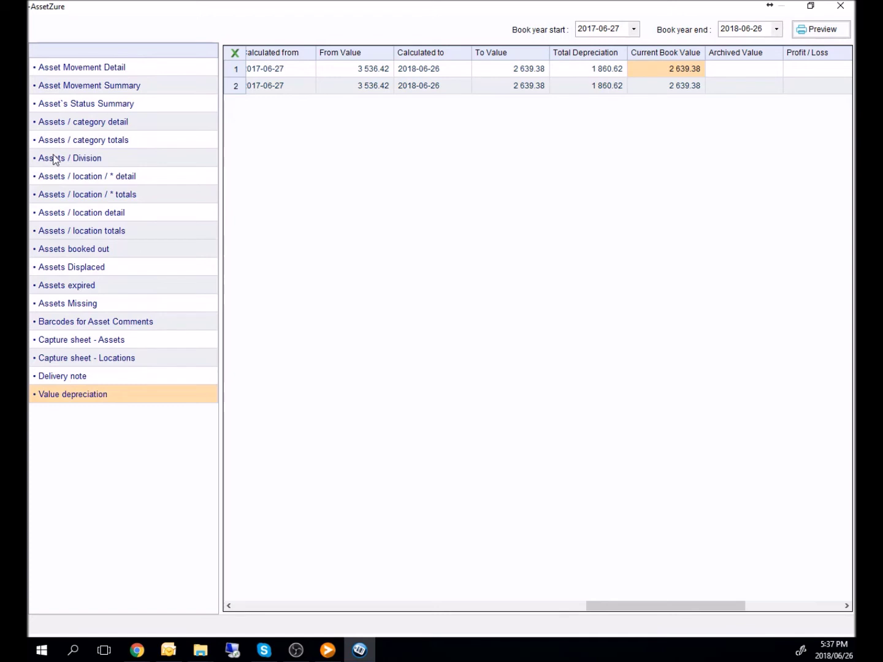
Step: Open the Assets / Division report and examine the asset barcodes grouped under the FINANCE division
{"action": "left_click", "coordinate": [98, 162]}
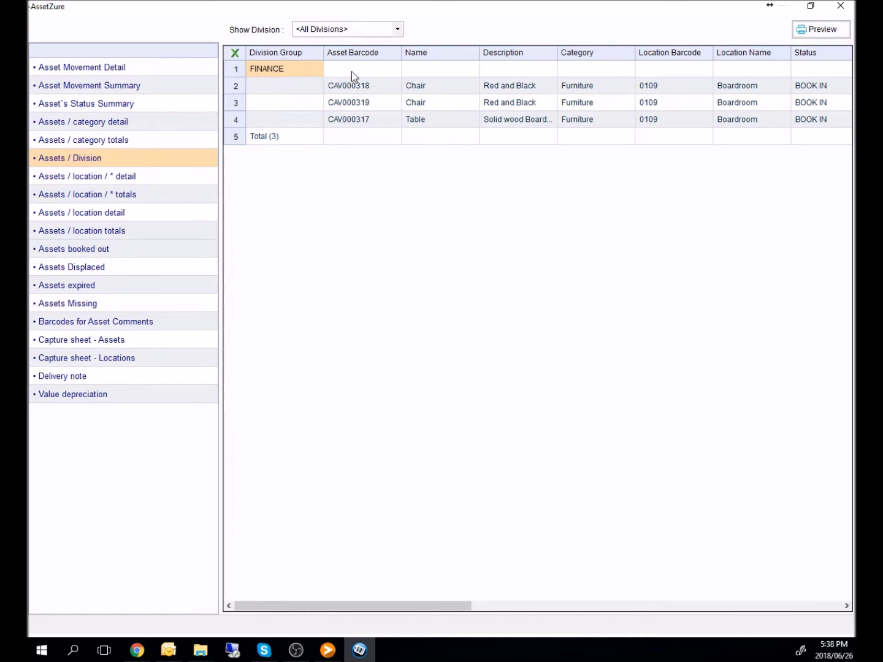
{"action": "left_click_drag", "start_coordinate": [365, 89], "coordinate": [367, 122]}
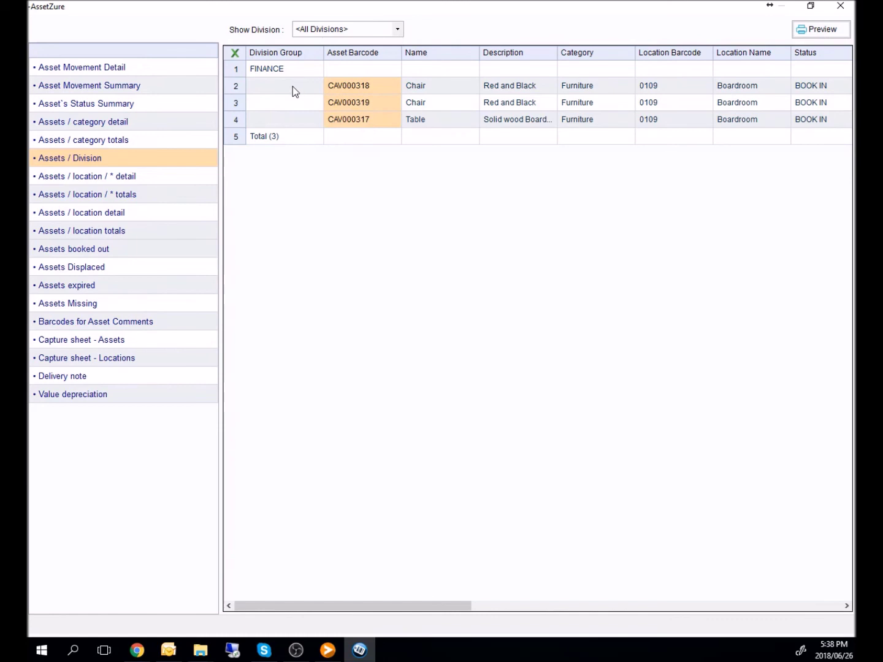
{"action": "left_click", "coordinate": [289, 70]}
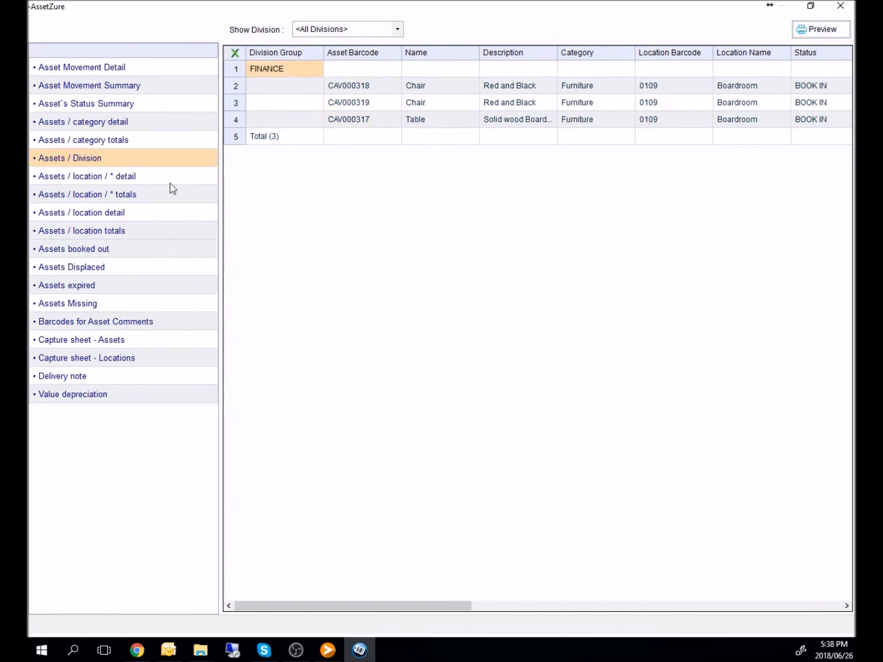
Step: Open the Assets / location detail report and examine the Boardroom location group, its asset barcodes and its total
{"action": "left_click", "coordinate": [117, 215]}
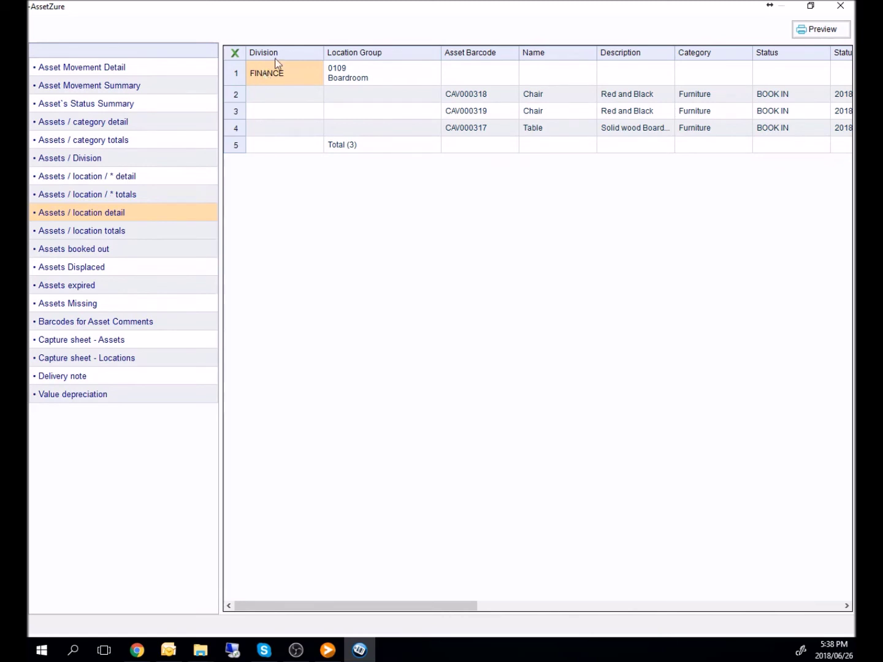
{"action": "left_click", "coordinate": [371, 74]}
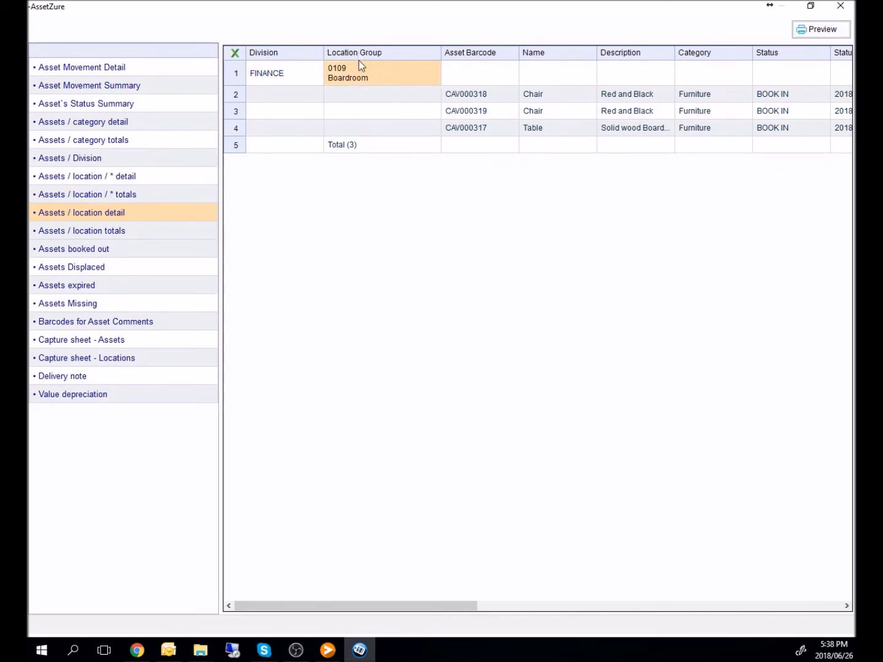
{"action": "left_click_drag", "start_coordinate": [469, 94], "coordinate": [478, 132]}
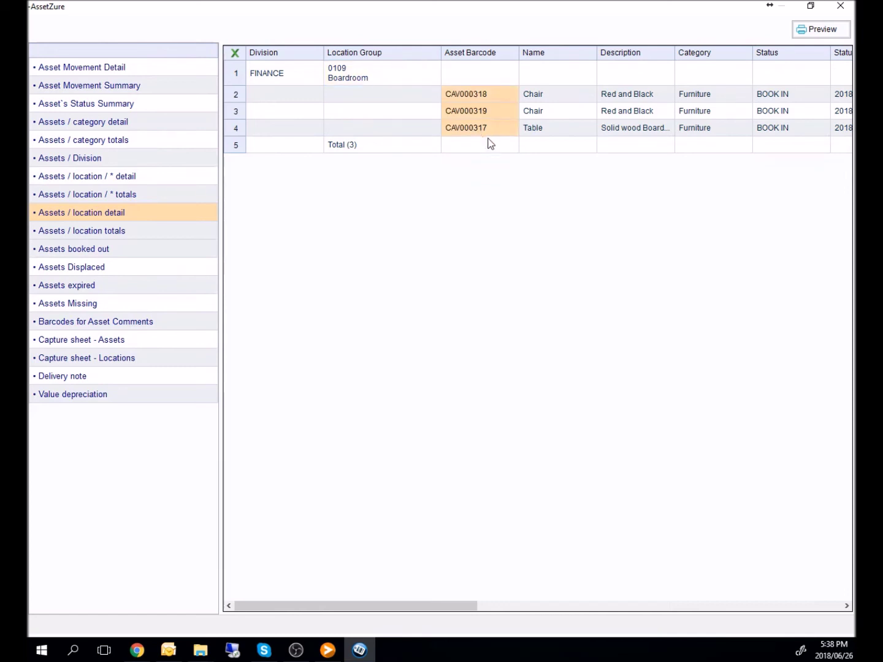
{"action": "left_click", "coordinate": [368, 147]}
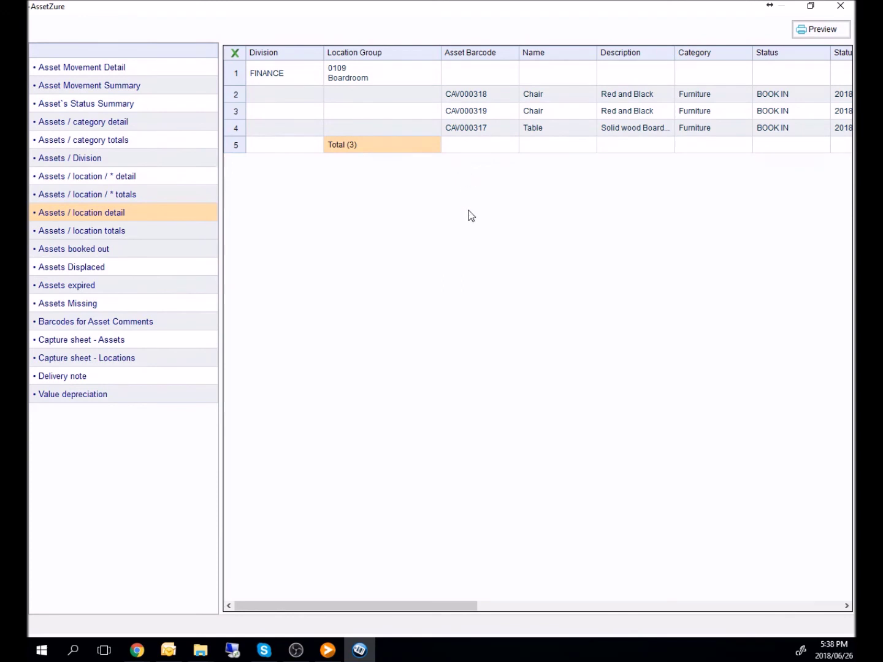